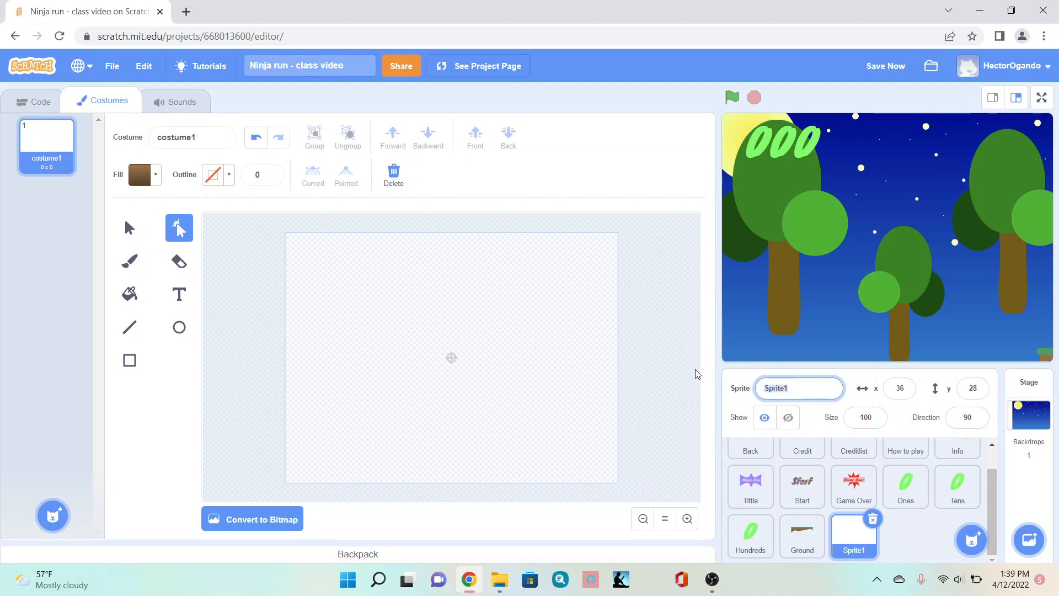
Rename the new sprite as Player
{"action": "type", "text": "yer"}
{"action": "left_click", "coordinate": [626, 369]}
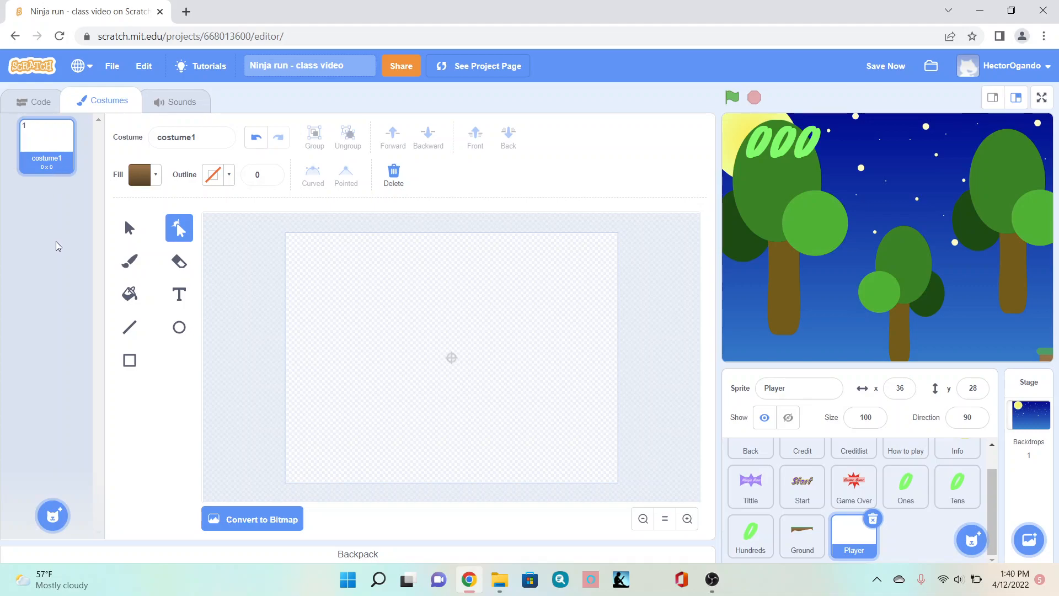
Draw a head circle about 97 by 97 with a solid orange fill of color 9, saturation 83 and brightness 100
{"action": "left_click", "coordinate": [182, 333]}
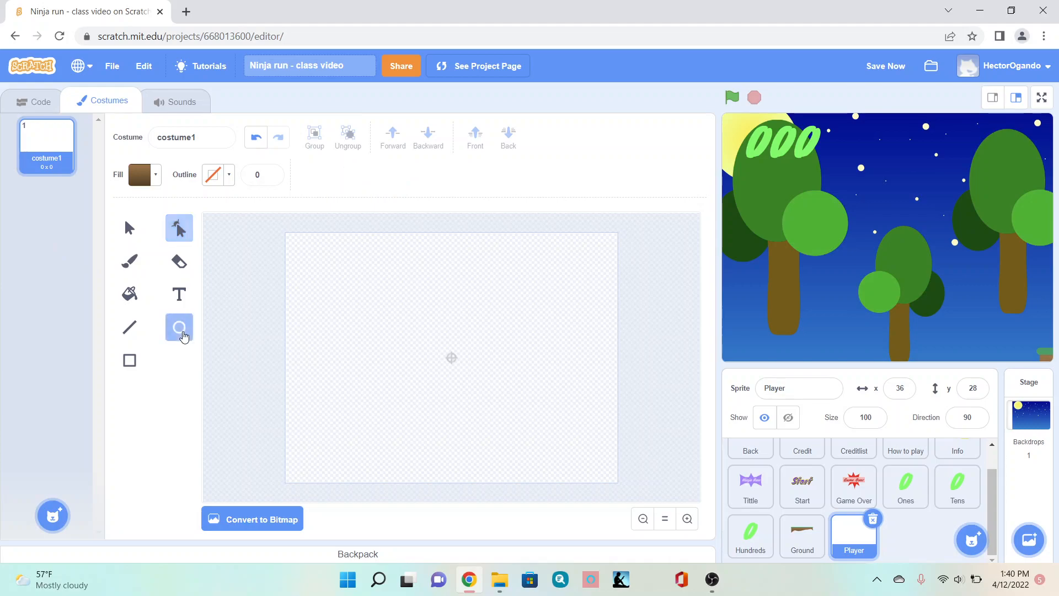
{"action": "left_click", "coordinate": [154, 176]}
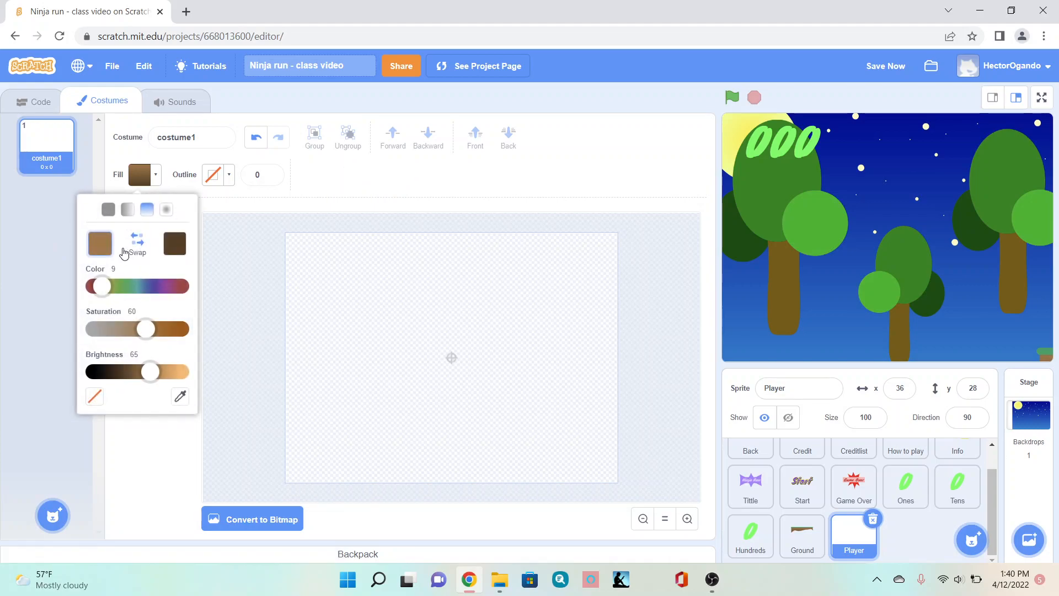
{"action": "left_click", "coordinate": [108, 210]}
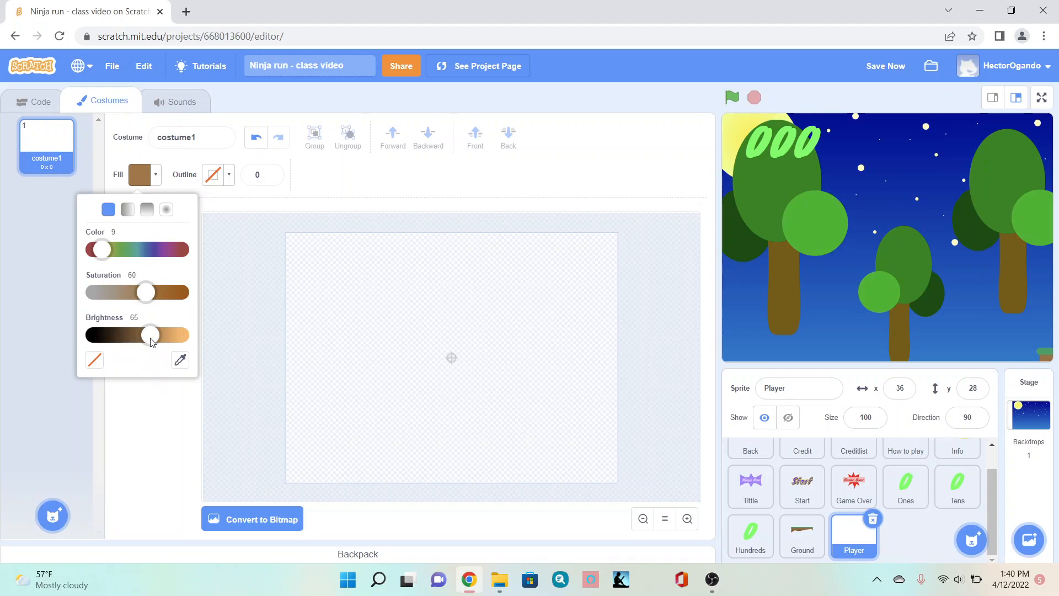
{"action": "left_click_drag", "start_coordinate": [152, 289], "coordinate": [173, 291]}
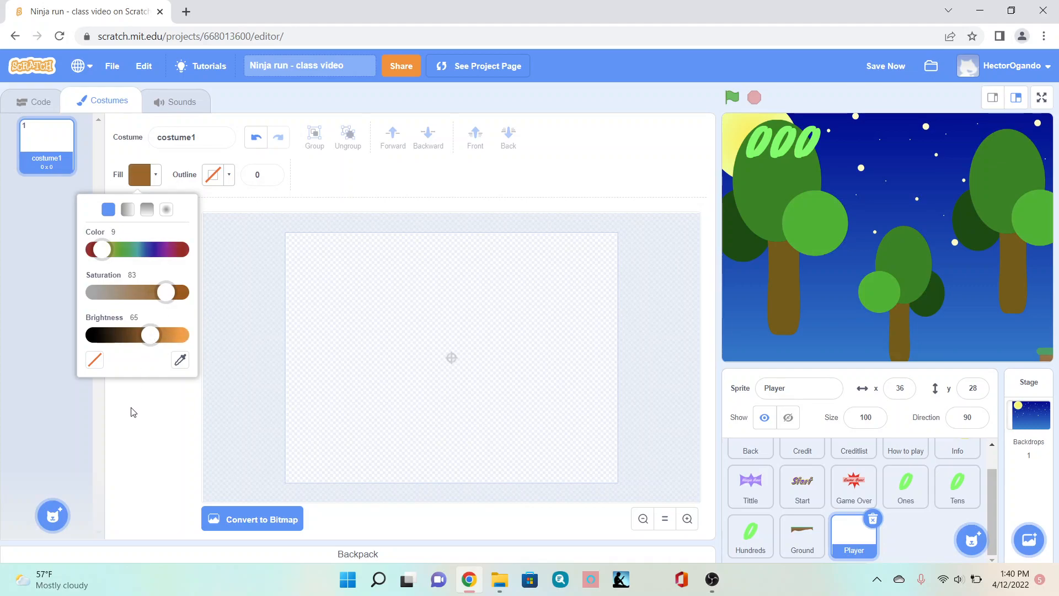
{"action": "left_click_drag", "start_coordinate": [150, 337], "coordinate": [178, 351]}
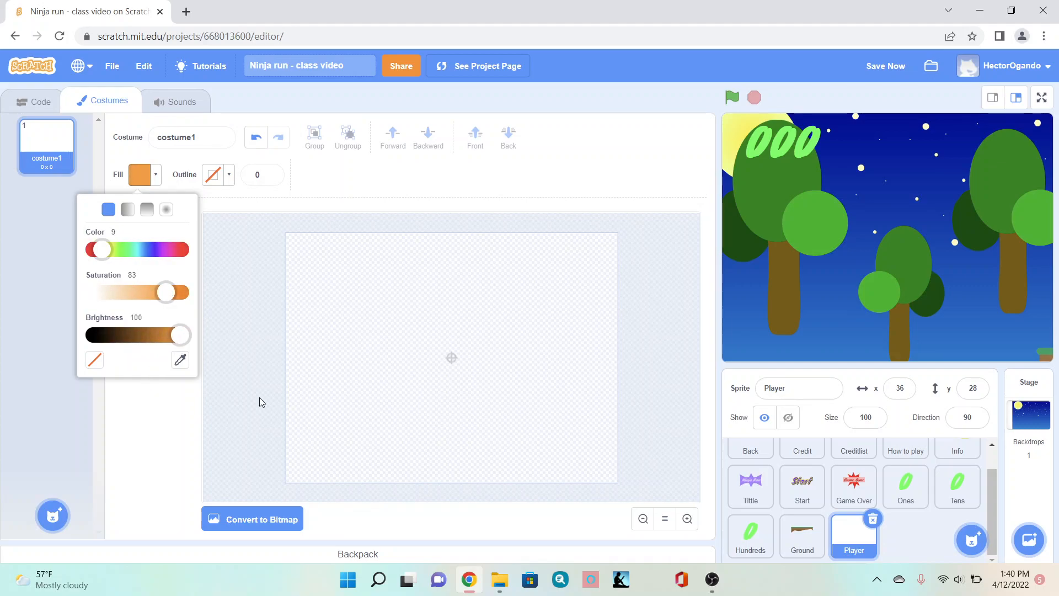
{"action": "left_click_drag", "start_coordinate": [462, 334], "coordinate": [528, 399]}
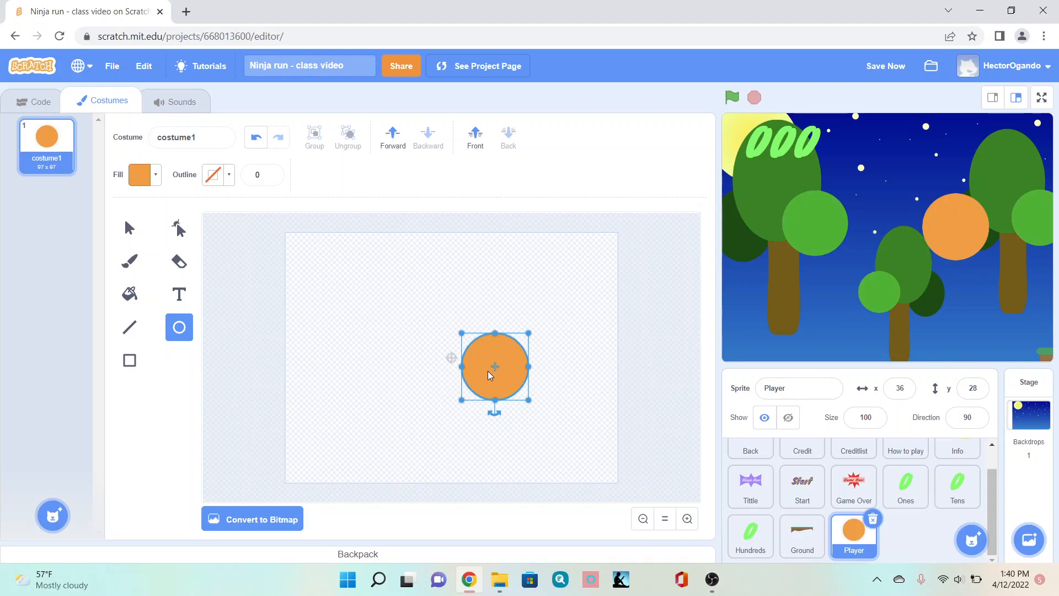
Draw an upright oval for the body below and left of the head and set its fill saturation to 55
{"action": "left_click_drag", "start_coordinate": [415, 397], "coordinate": [468, 470]}
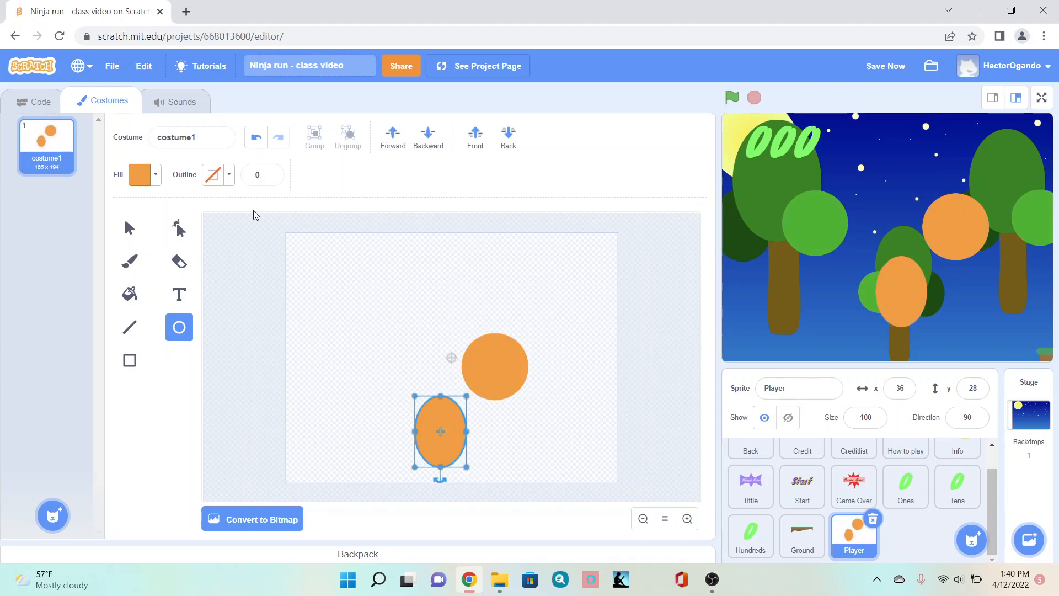
{"action": "left_click", "coordinate": [155, 175]}
{"action": "left_click_drag", "start_coordinate": [164, 301], "coordinate": [142, 301]}
{"action": "left_click", "coordinate": [351, 360]}
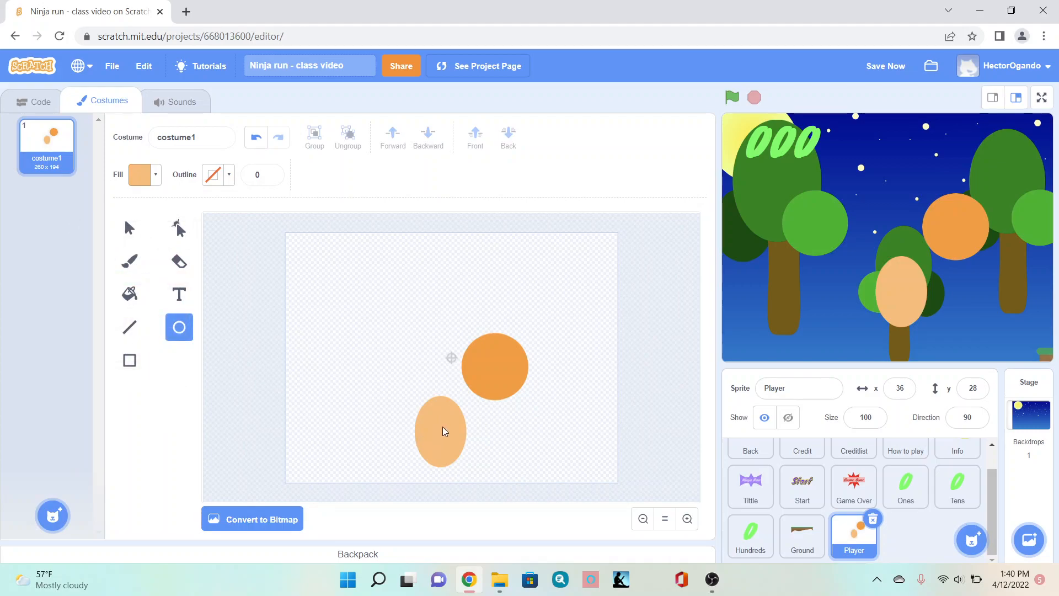
Move the body oval up and right so it overlaps the lower left of the head circle
{"action": "left_click", "coordinate": [131, 231]}
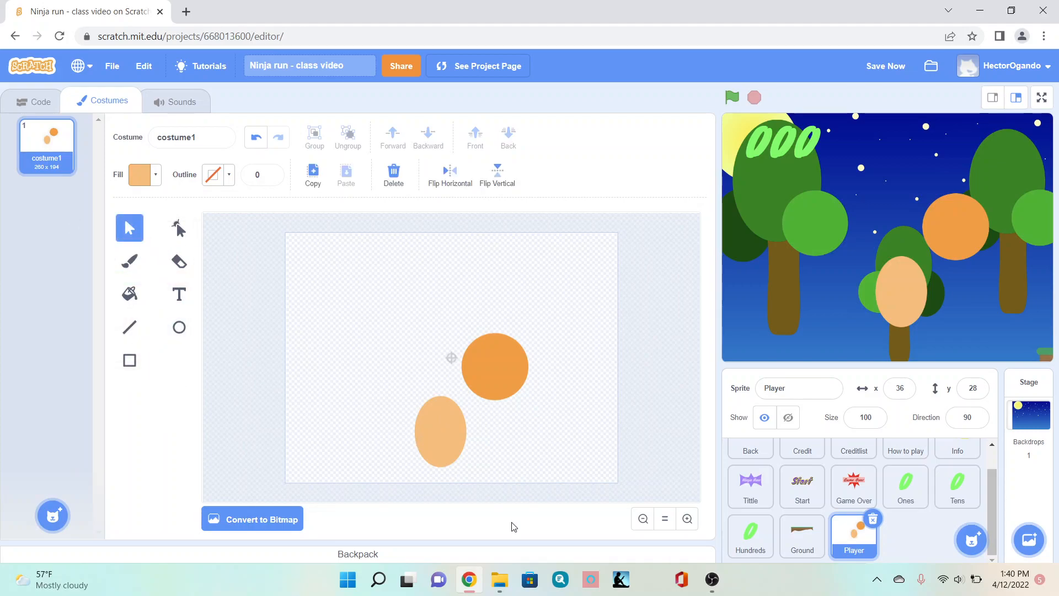
{"action": "left_click_drag", "start_coordinate": [440, 448], "coordinate": [473, 432]}
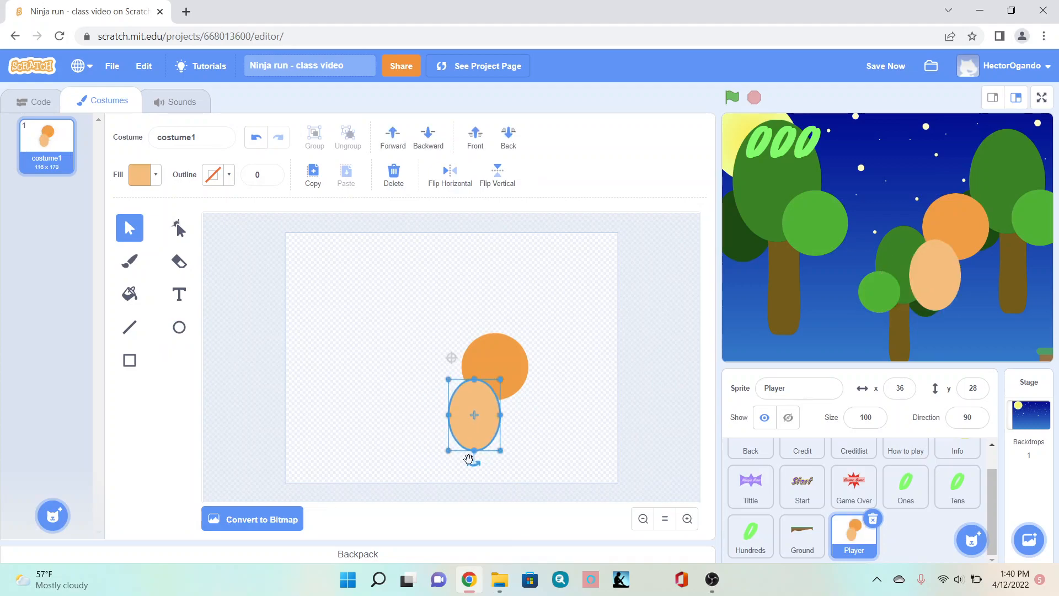
{"action": "left_click", "coordinate": [474, 473]}
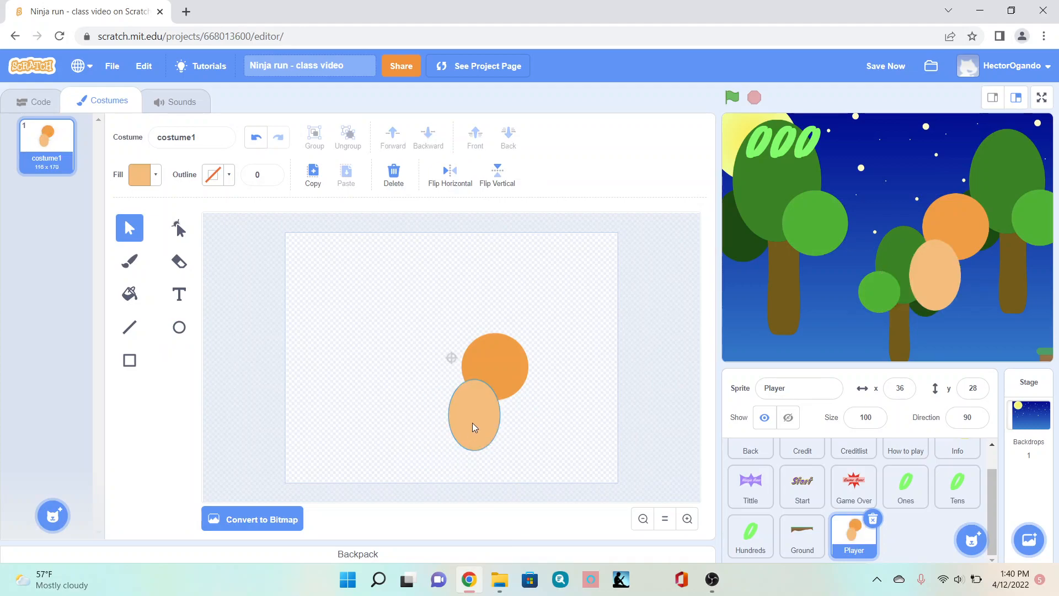
Tilt the body oval slightly clockwise and send it to the back, behind the head
{"action": "left_click", "coordinate": [472, 422]}
{"action": "left_click_drag", "start_coordinate": [475, 468], "coordinate": [458, 469]}
{"action": "left_click", "coordinate": [540, 461]}
{"action": "left_click", "coordinate": [475, 393]}
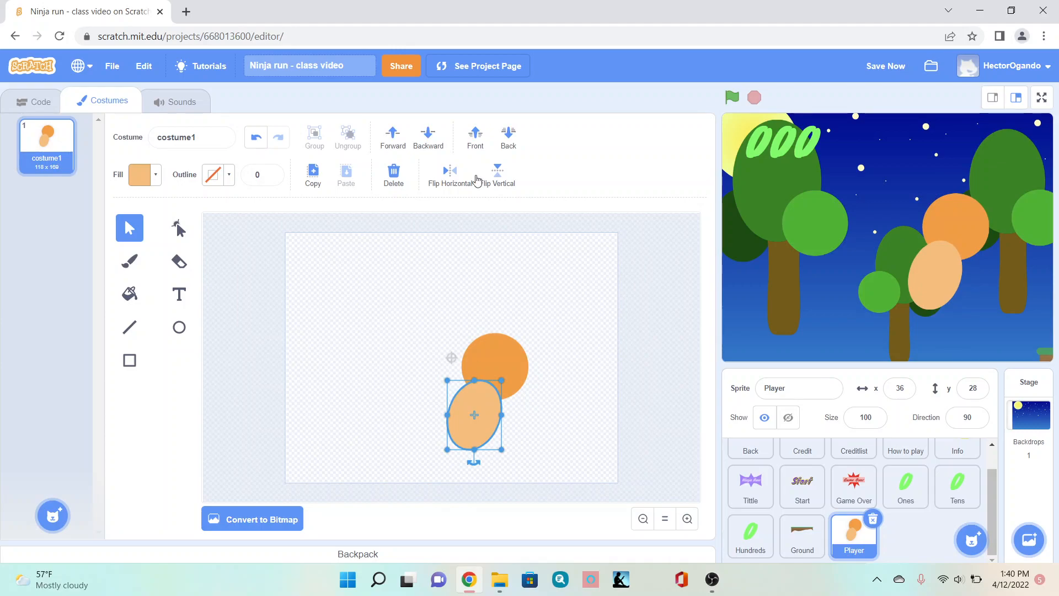
{"action": "left_click", "coordinate": [512, 143]}
{"action": "left_click", "coordinate": [539, 296]}
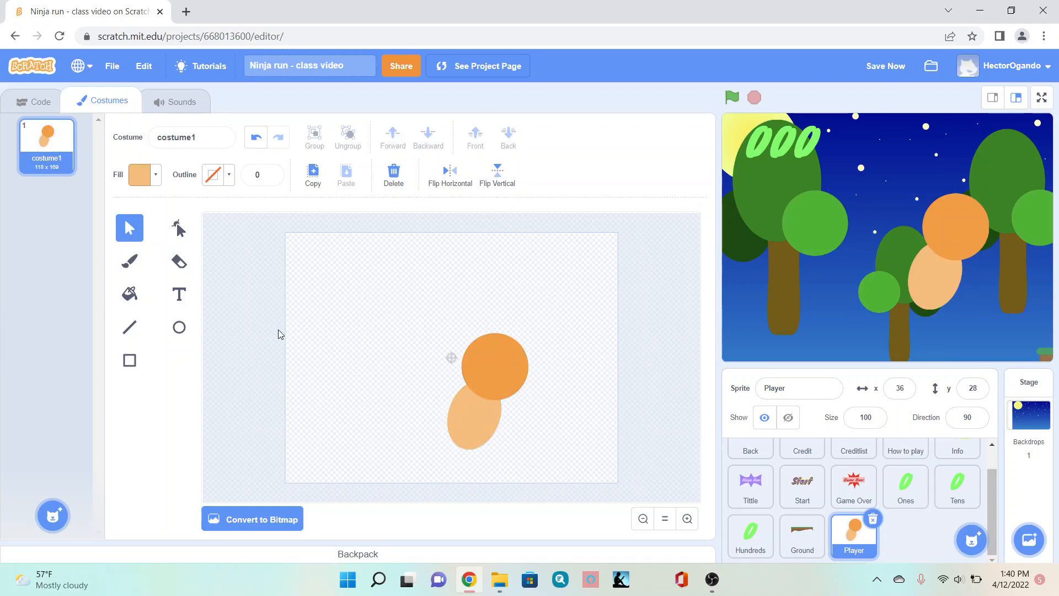
Draw a small shoulder circle at the body's upper left edge with the fill brightness set to 80
{"action": "left_click", "coordinate": [179, 327]}
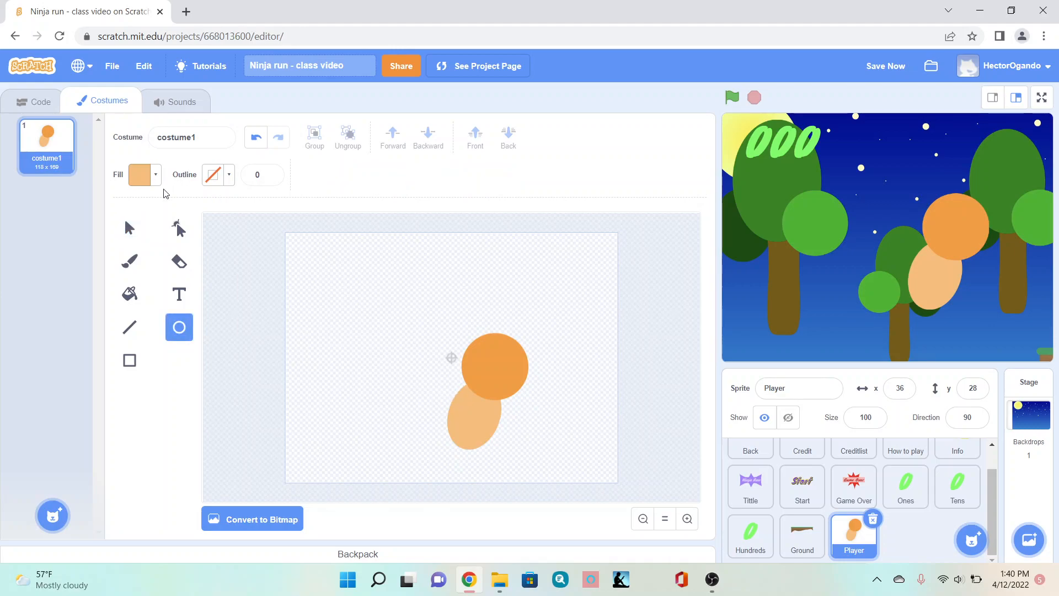
{"action": "left_click", "coordinate": [151, 180]}
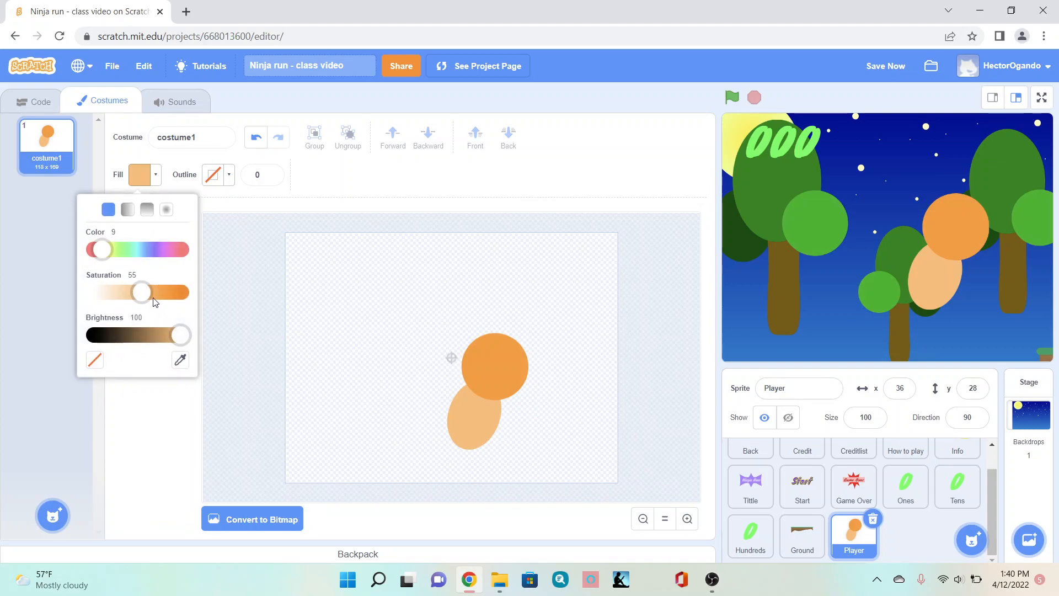
{"action": "left_click", "coordinate": [163, 334]}
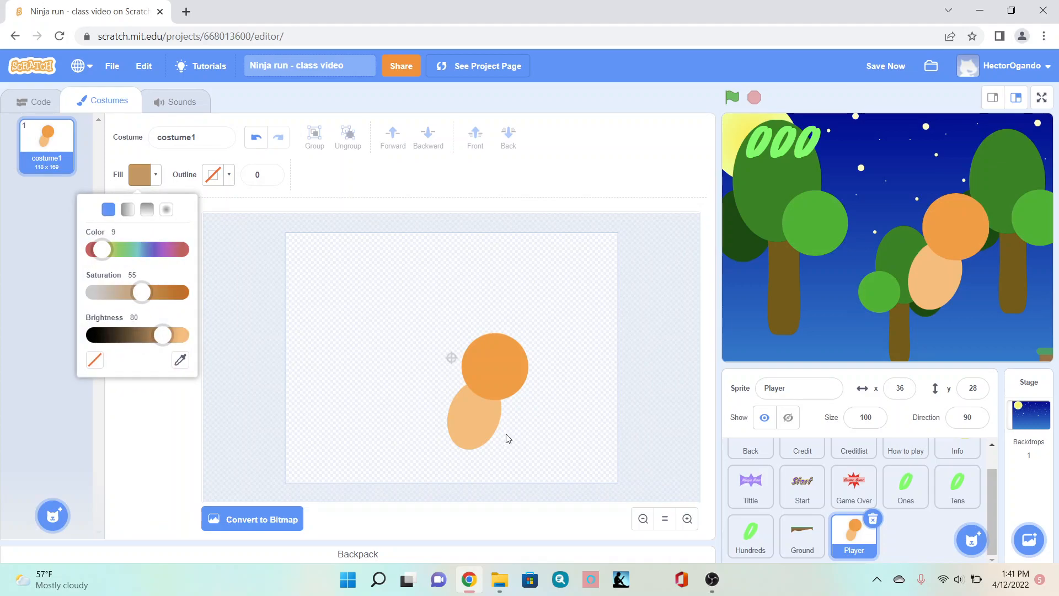
{"action": "left_click", "coordinate": [447, 391]}
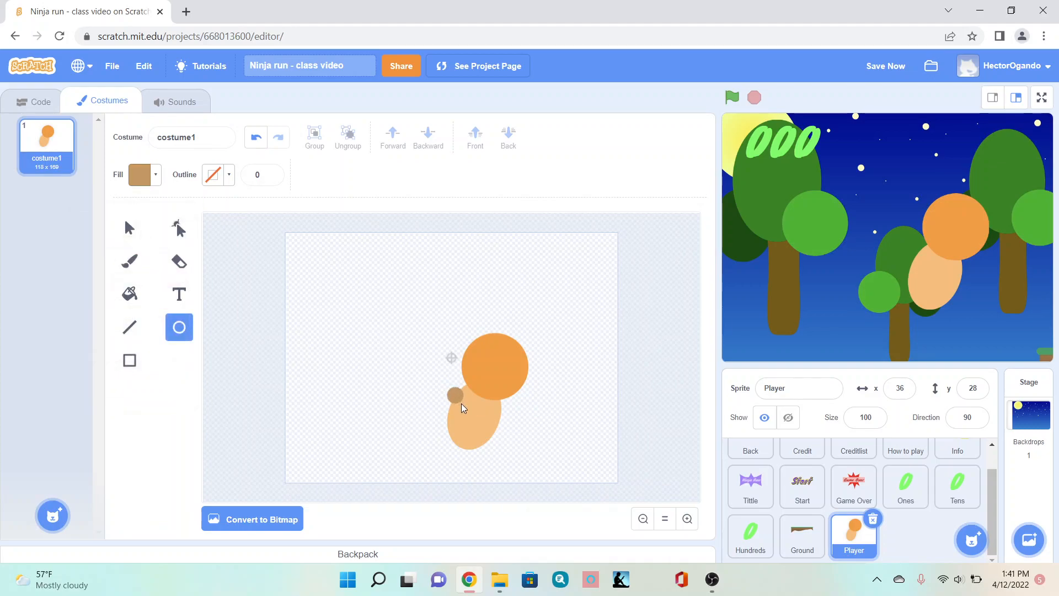
{"action": "left_click_drag", "start_coordinate": [467, 408], "coordinate": [453, 395]}
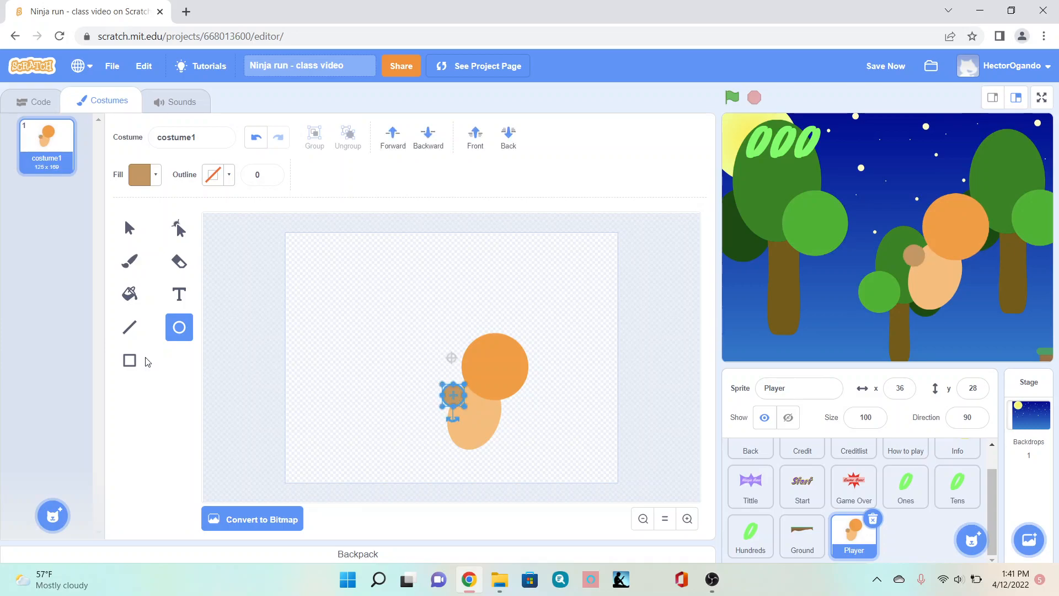
Draw a horizontal arm rectangle extending left from the shoulder with fill saturation 32, and send it to the back
{"action": "left_click", "coordinate": [129, 362]}
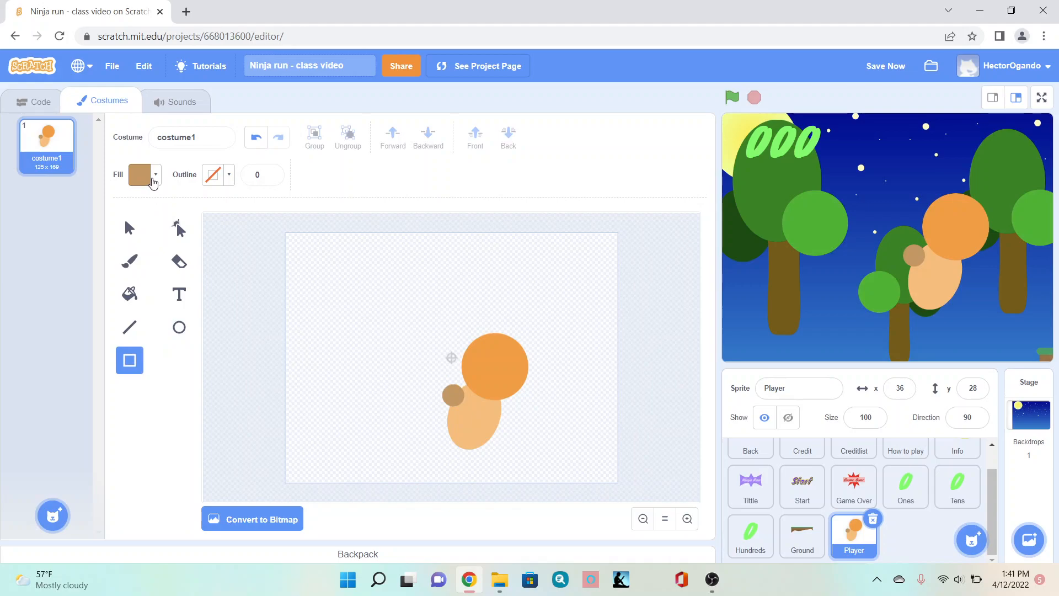
{"action": "left_click", "coordinate": [141, 175]}
{"action": "left_click", "coordinate": [124, 292]}
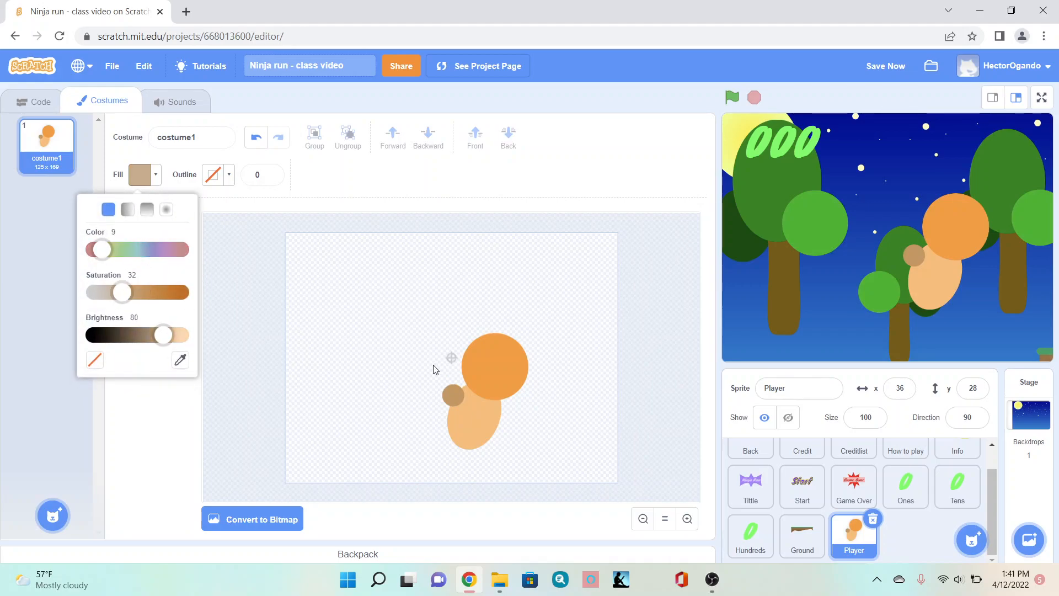
{"action": "left_click", "coordinate": [416, 388]}
{"action": "mouse_move", "coordinate": [416, 383]}
{"action": "left_mouse_down"}
{"action": "mouse_move", "coordinate": [450, 401]}
{"action": "mouse_move", "coordinate": [438, 395]}
{"action": "left_mouse_up"}
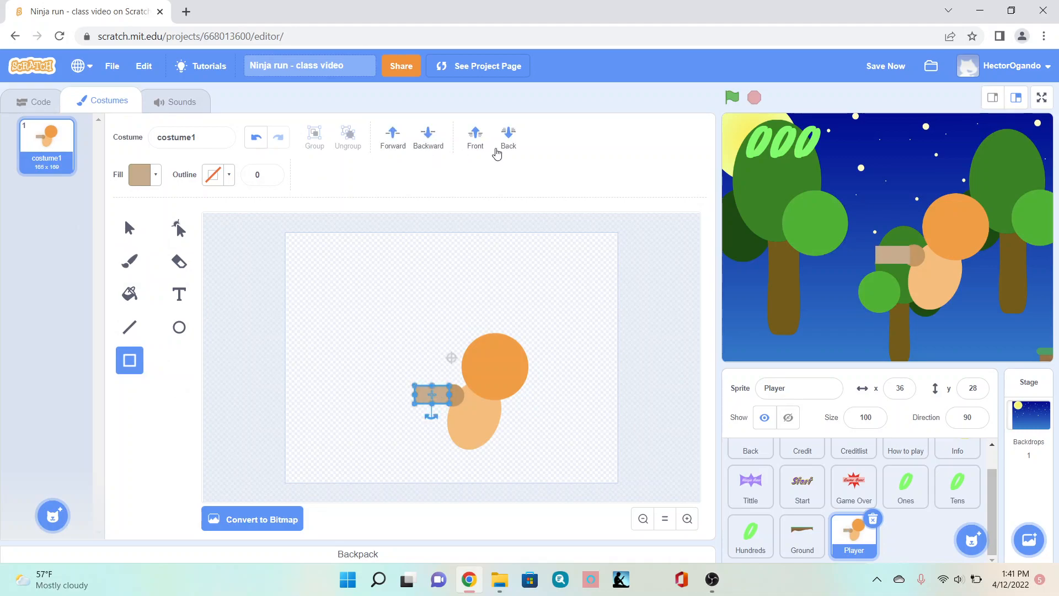
{"action": "left_click", "coordinate": [508, 136]}
{"action": "left_click", "coordinate": [404, 288]}
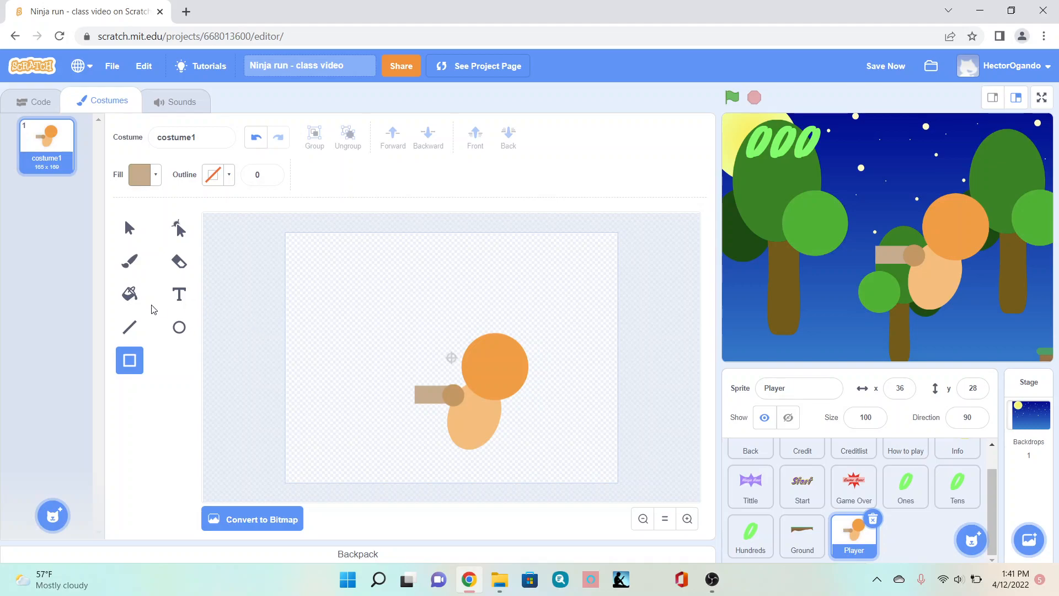
Draw a small upright oval as the hand at the arm's left end, with fill color 8 and brightness 61
{"action": "left_click", "coordinate": [178, 331]}
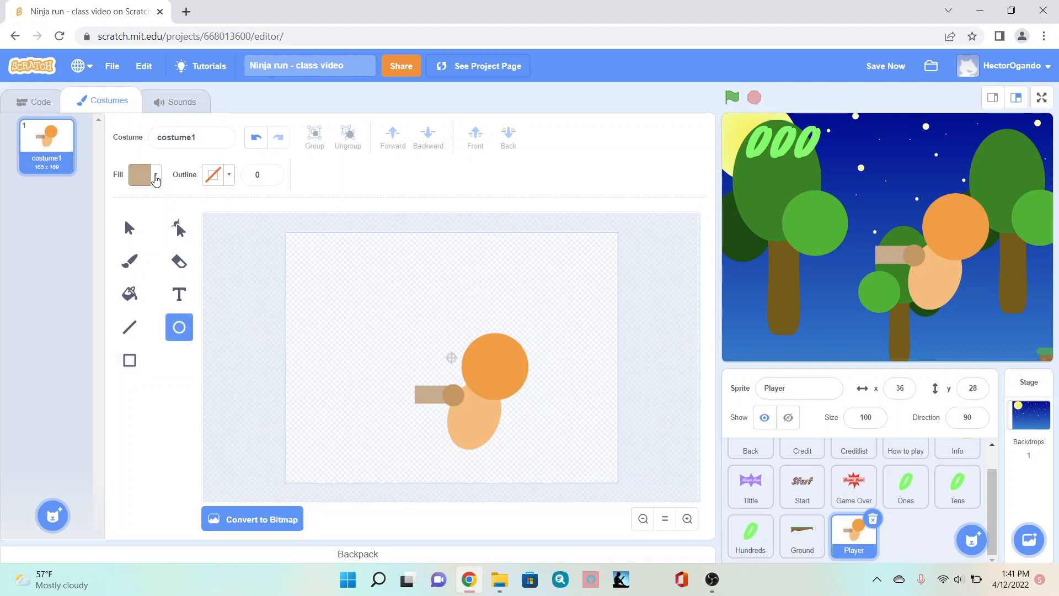
{"action": "left_click", "coordinate": [155, 176]}
{"action": "left_click", "coordinate": [148, 337]}
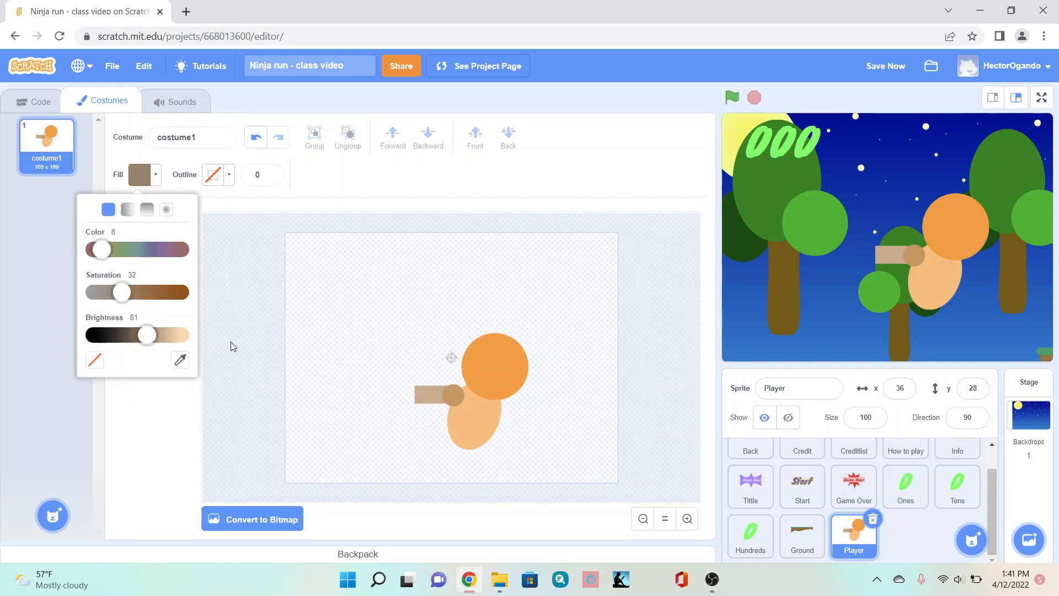
{"action": "mouse_move", "coordinate": [390, 385]}
{"action": "left_mouse_down"}
{"action": "mouse_move", "coordinate": [415, 415]}
{"action": "mouse_move", "coordinate": [404, 396]}
{"action": "left_mouse_up"}
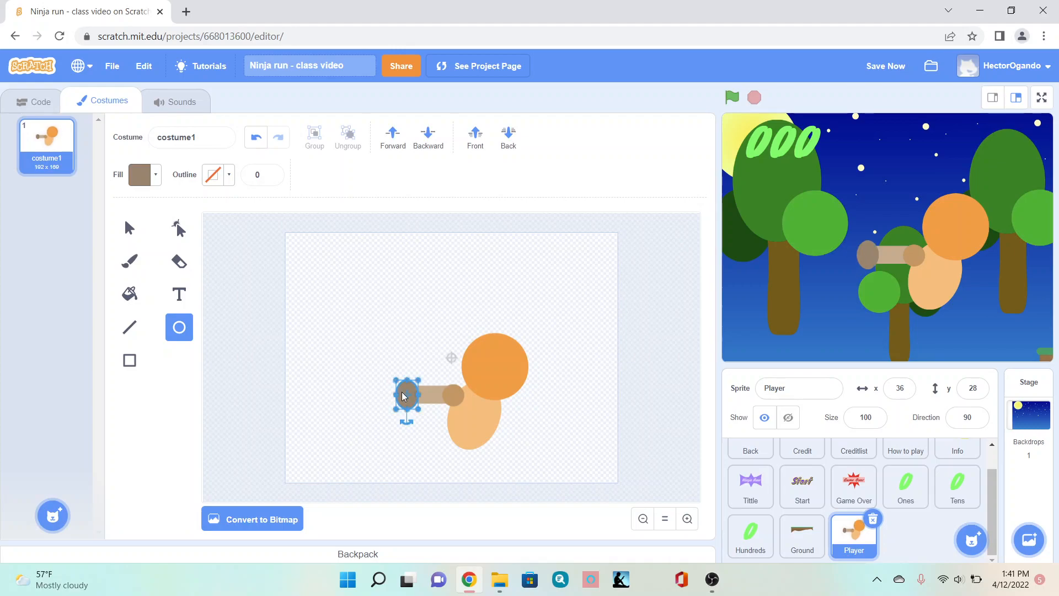
{"action": "left_click", "coordinate": [402, 455]}
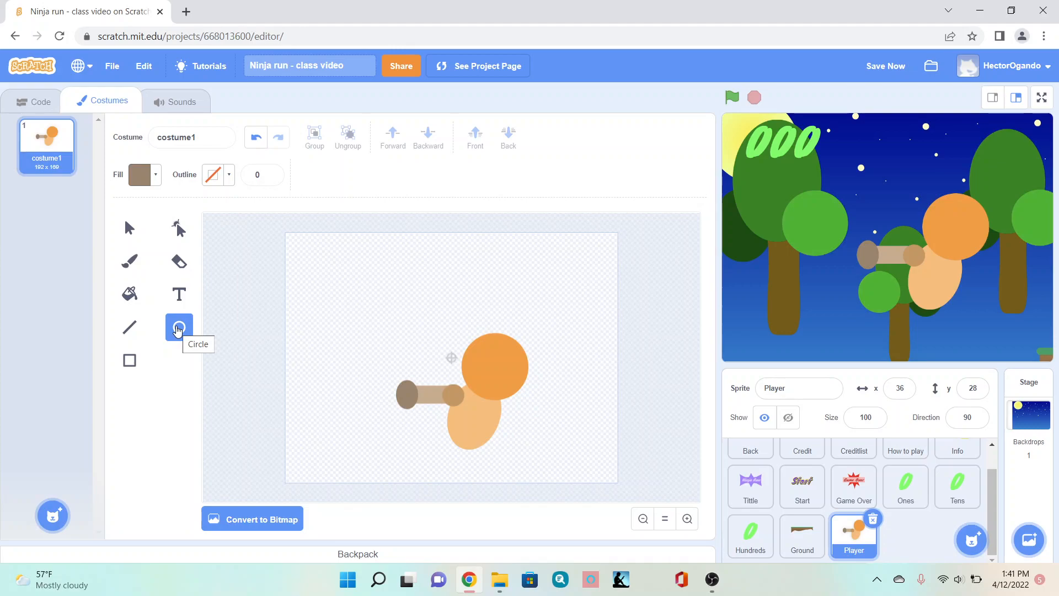
Draw a leg rectangle with fill brightness 41, tilted down to the left at the body's lower left edge
{"action": "left_click", "coordinate": [129, 360]}
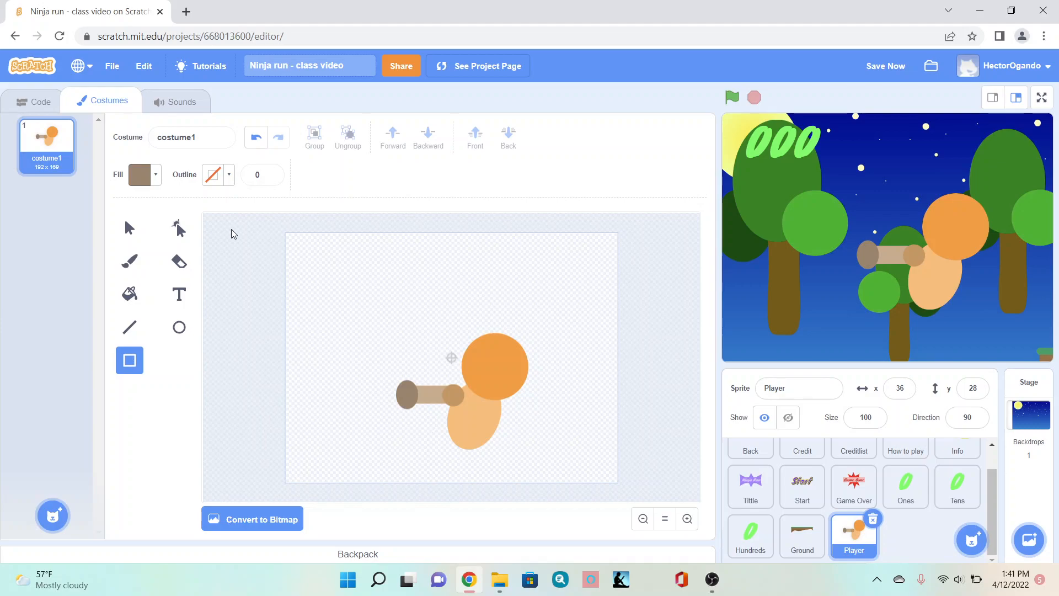
{"action": "left_click", "coordinate": [143, 175]}
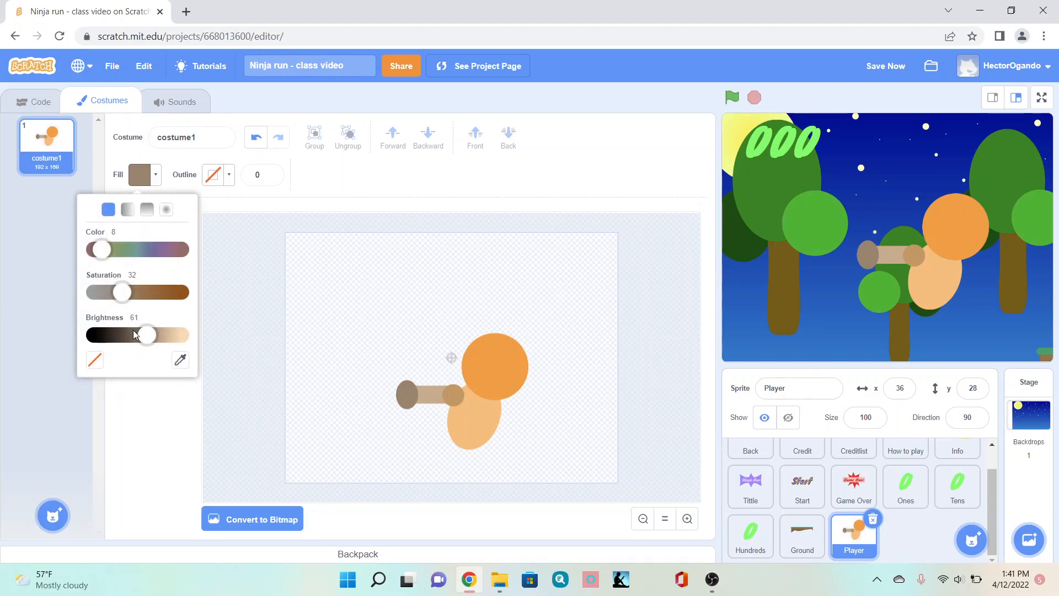
{"action": "left_click_drag", "start_coordinate": [133, 331], "coordinate": [131, 336]}
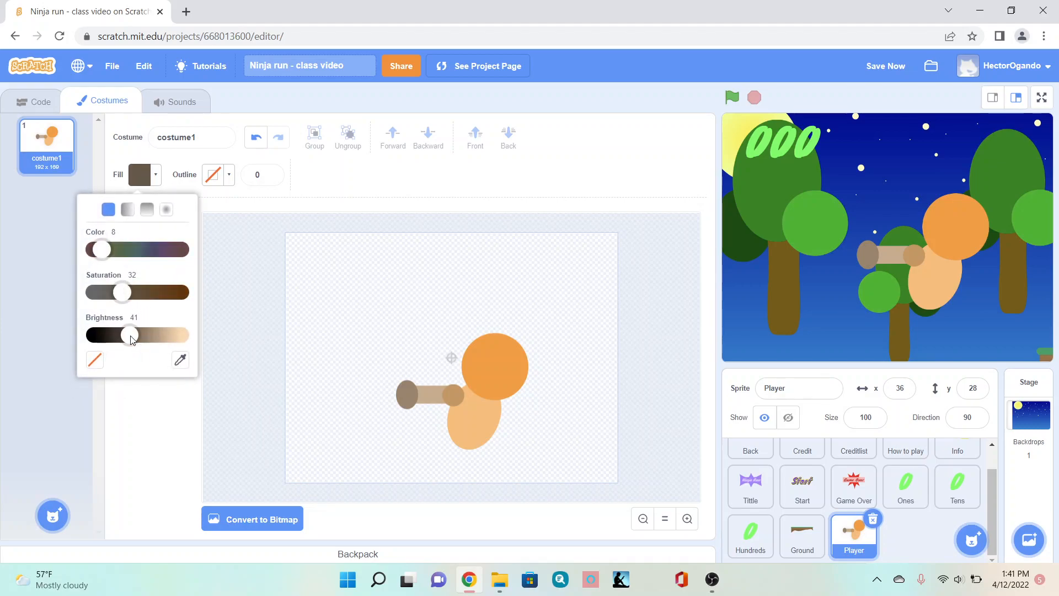
{"action": "left_click", "coordinate": [423, 432]}
{"action": "mouse_move", "coordinate": [422, 430]}
{"action": "left_mouse_down"}
{"action": "mouse_move", "coordinate": [460, 451]}
{"action": "mouse_move", "coordinate": [443, 464]}
{"action": "mouse_move", "coordinate": [451, 464]}
{"action": "left_mouse_up"}
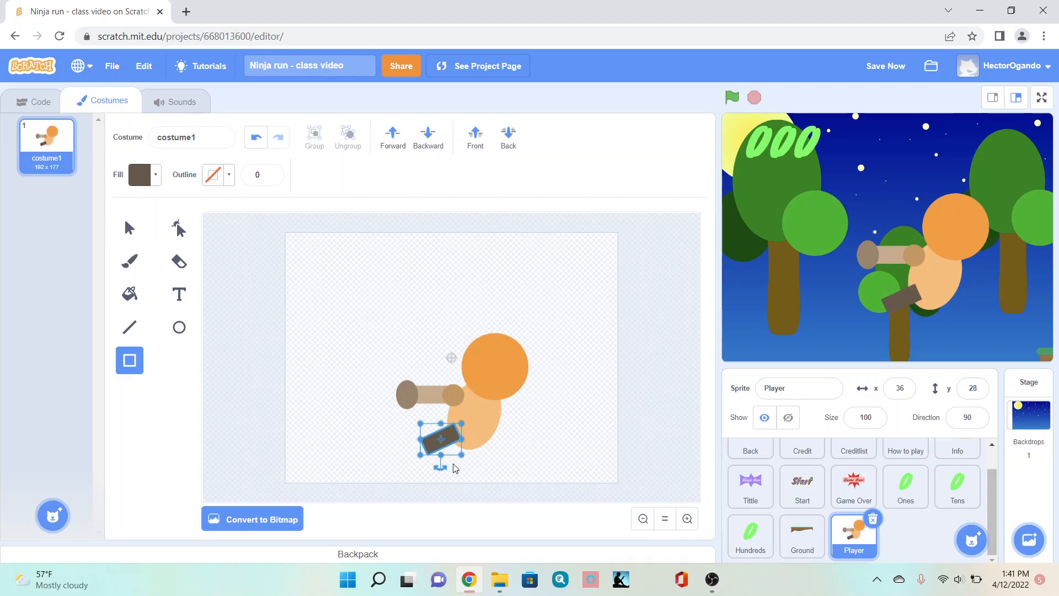
{"action": "left_click", "coordinate": [478, 469]}
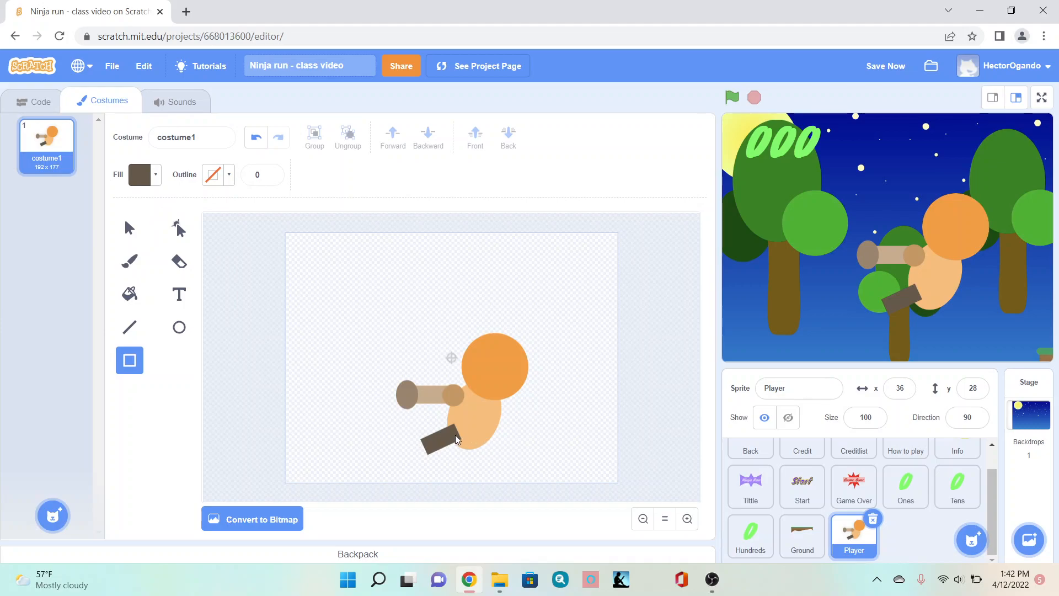
Add a second leg rectangle in the same dark fill, tilted down to the right, and send it behind the body
{"action": "left_click_drag", "start_coordinate": [478, 433], "coordinate": [503, 458]}
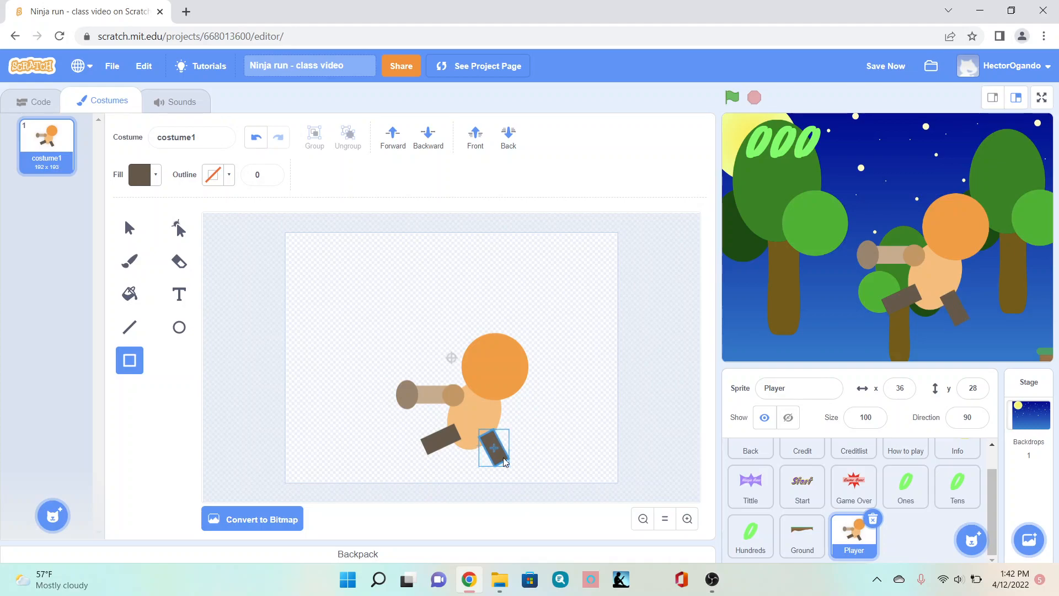
{"action": "left_click", "coordinate": [511, 139]}
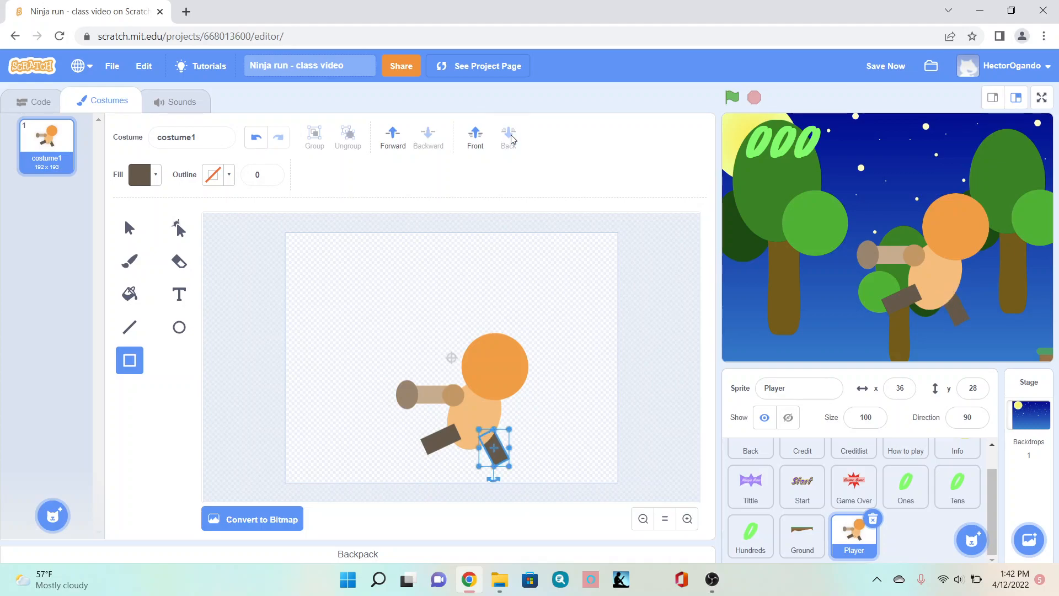
{"action": "left_click", "coordinate": [577, 352]}
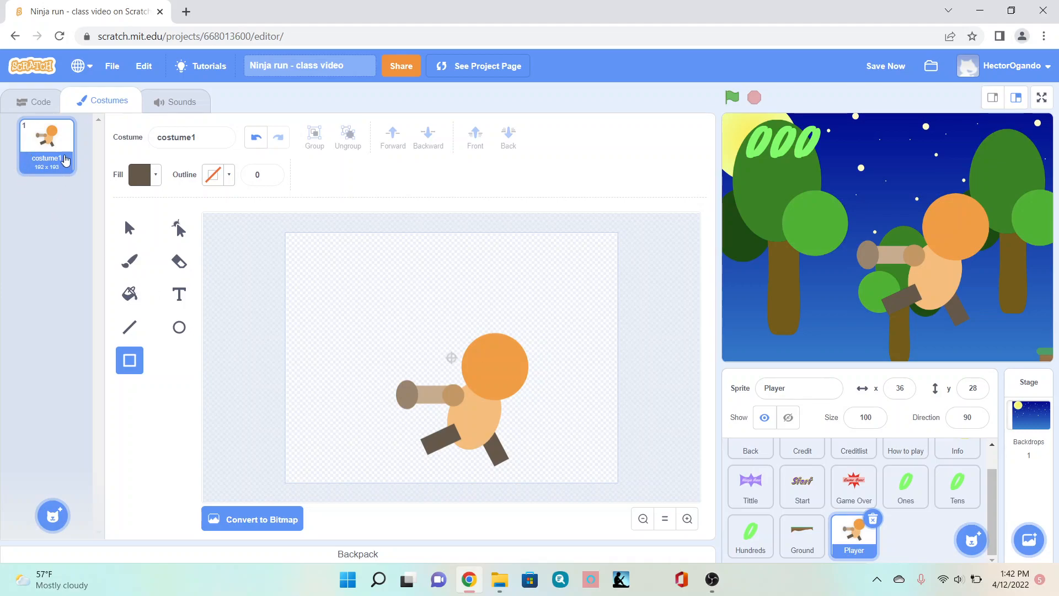
{"action": "right_click", "coordinate": [47, 153]}
{"action": "left_click", "coordinate": [49, 157]}
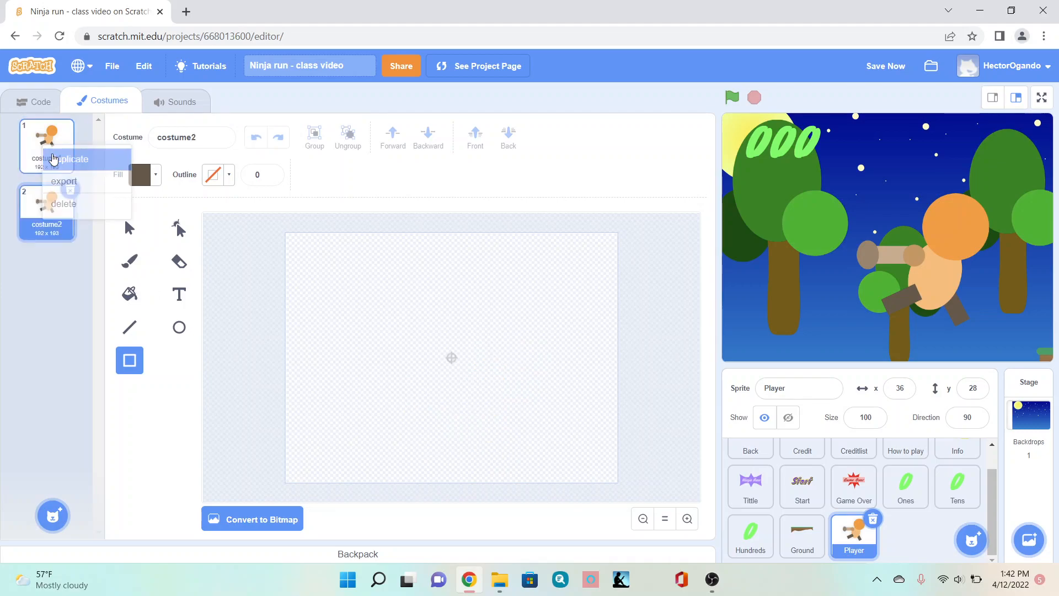
{"action": "right_click", "coordinate": [47, 229]}
{"action": "left_click", "coordinate": [58, 245]}
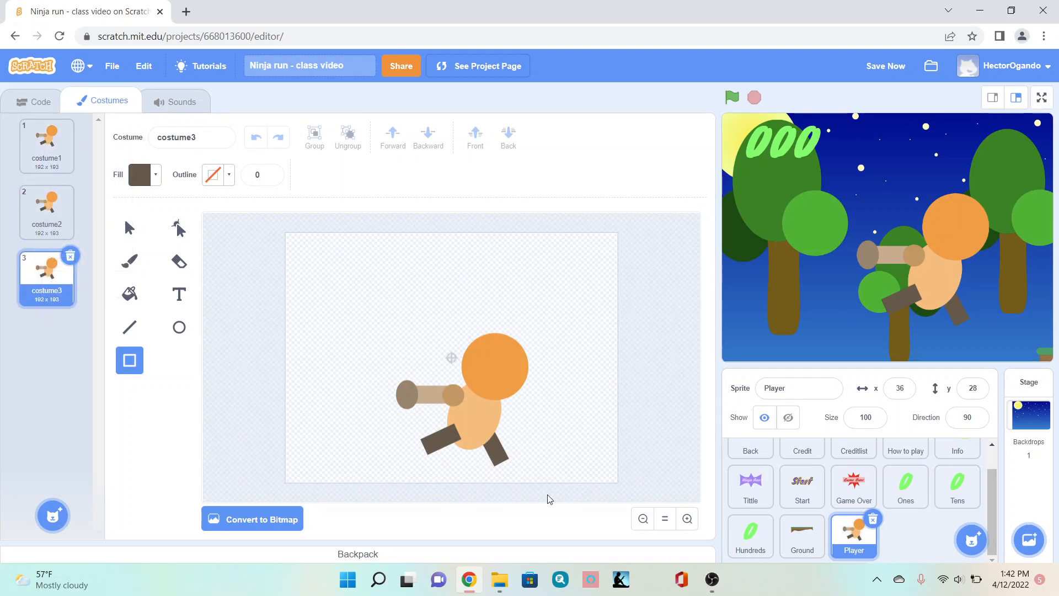
{"action": "left_click", "coordinate": [70, 255]}
{"action": "left_click", "coordinate": [70, 189]}
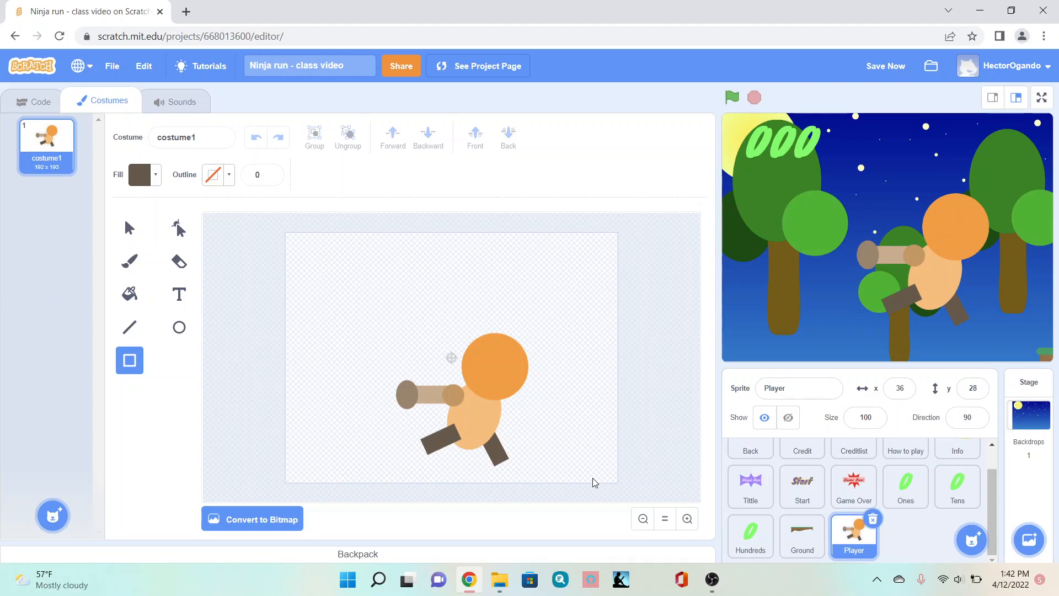
Reshape the orange head circle by adding a point on its lower right edge and pulling it outward into a jaw corner
{"action": "left_click", "coordinate": [688, 519]}
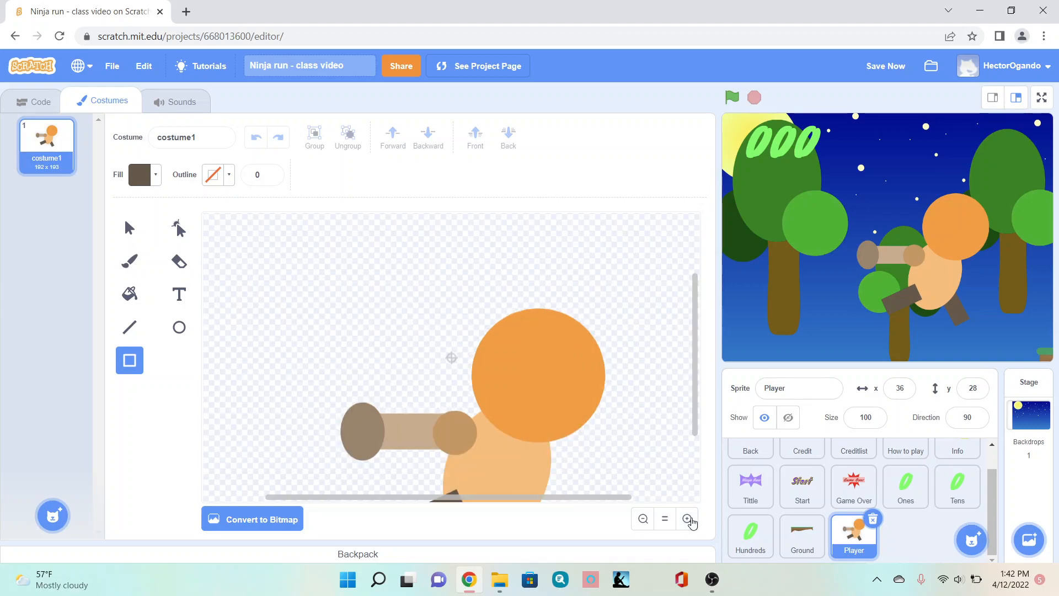
{"action": "left_click", "coordinate": [642, 520]}
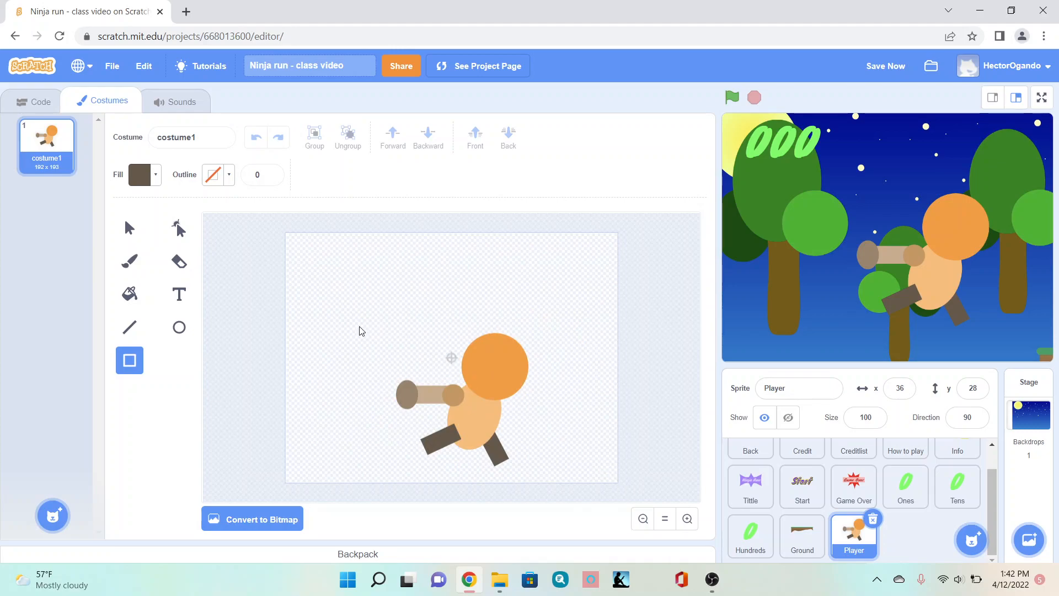
{"action": "left_click", "coordinate": [182, 230]}
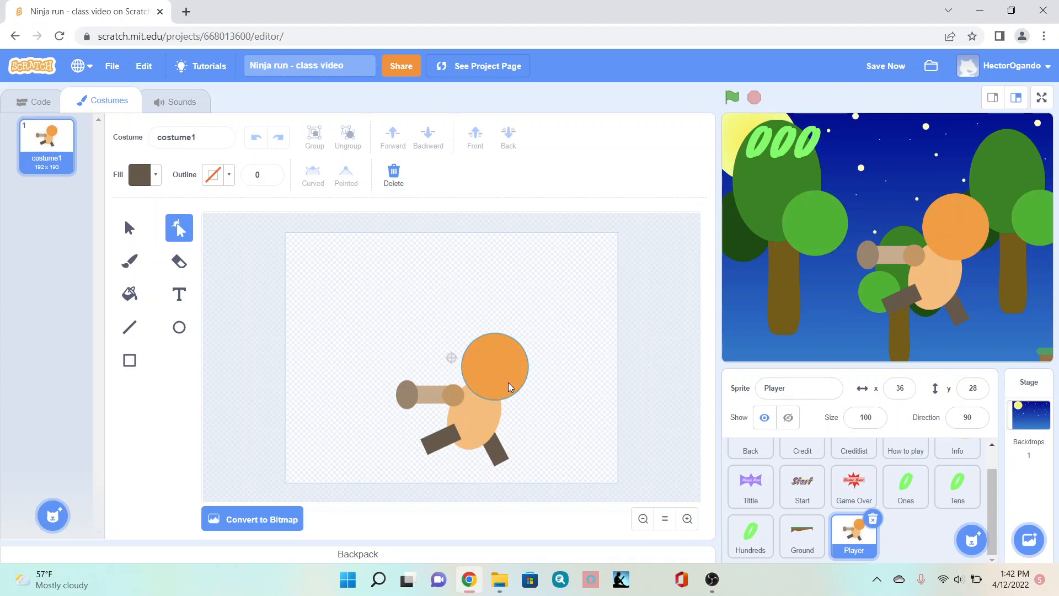
{"action": "left_click", "coordinate": [503, 391]}
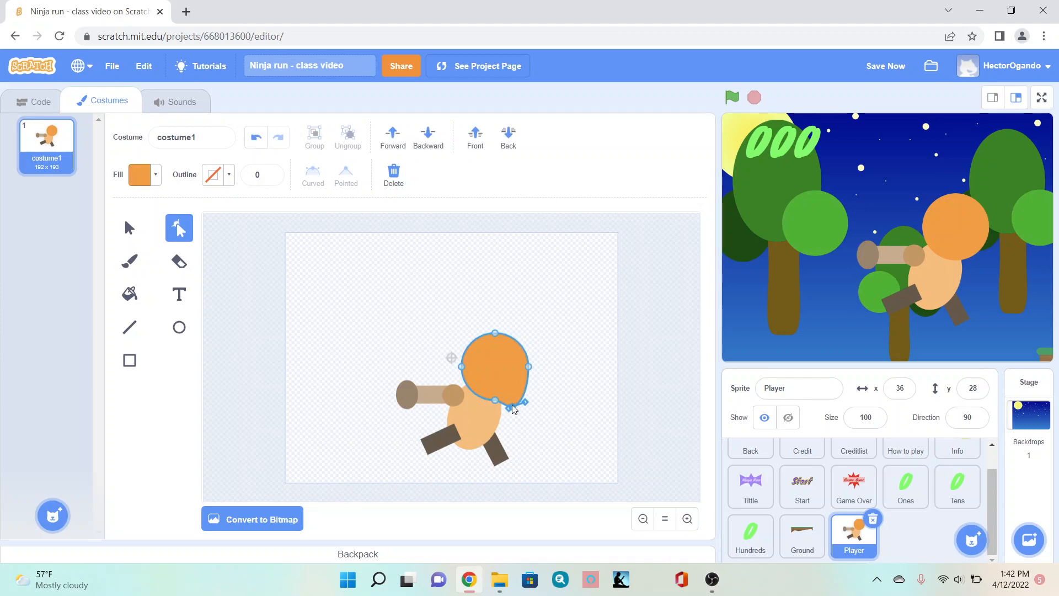
{"action": "left_click_drag", "start_coordinate": [512, 405], "coordinate": [524, 406]}
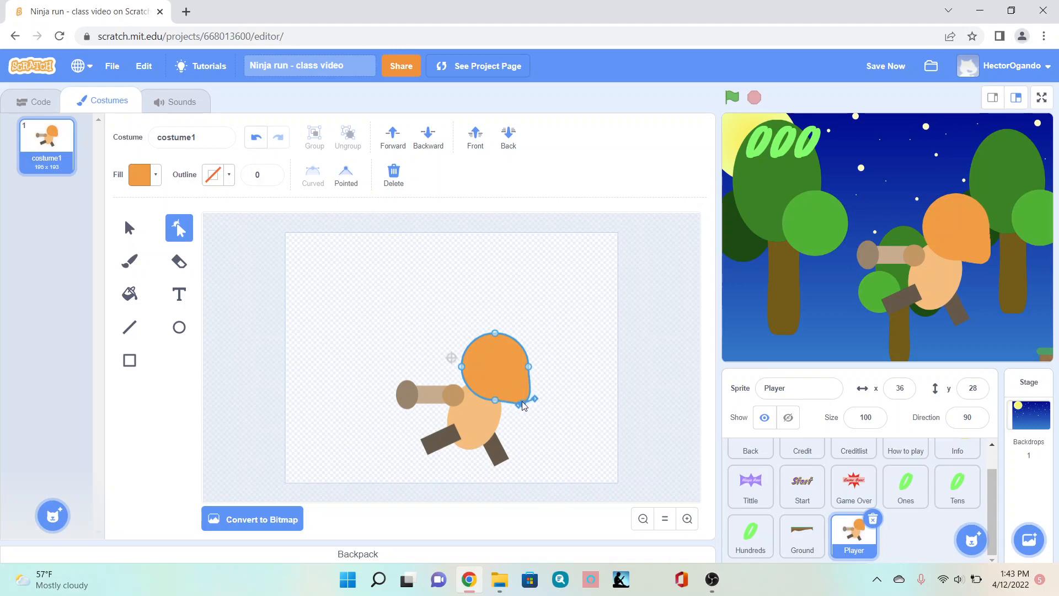
{"action": "left_click", "coordinate": [496, 402]}
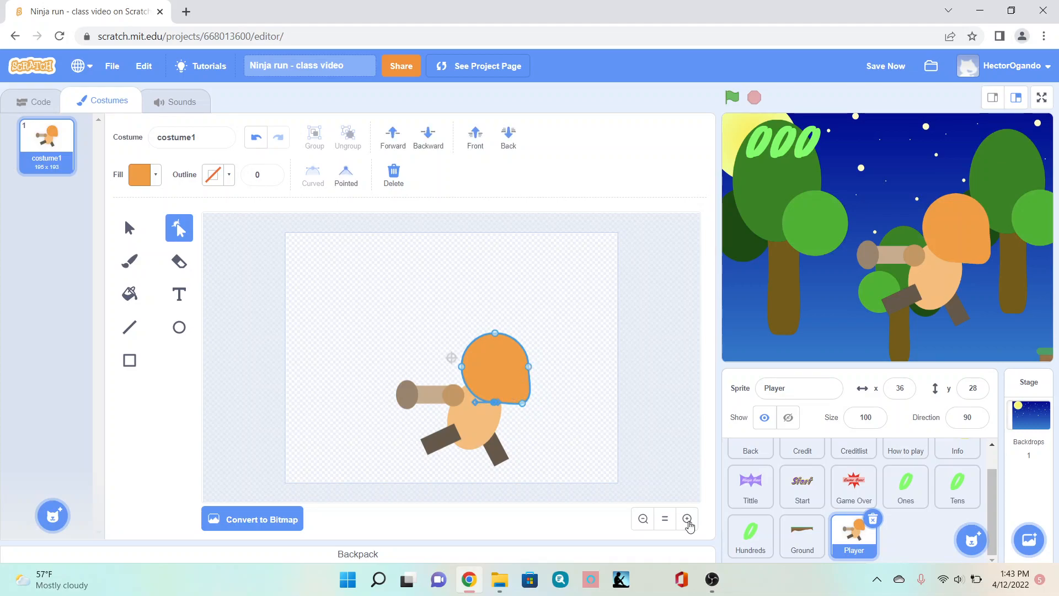
Add points along the head's right edge and move the middle one slightly inward to form a small notch
{"action": "left_click", "coordinate": [687, 521]}
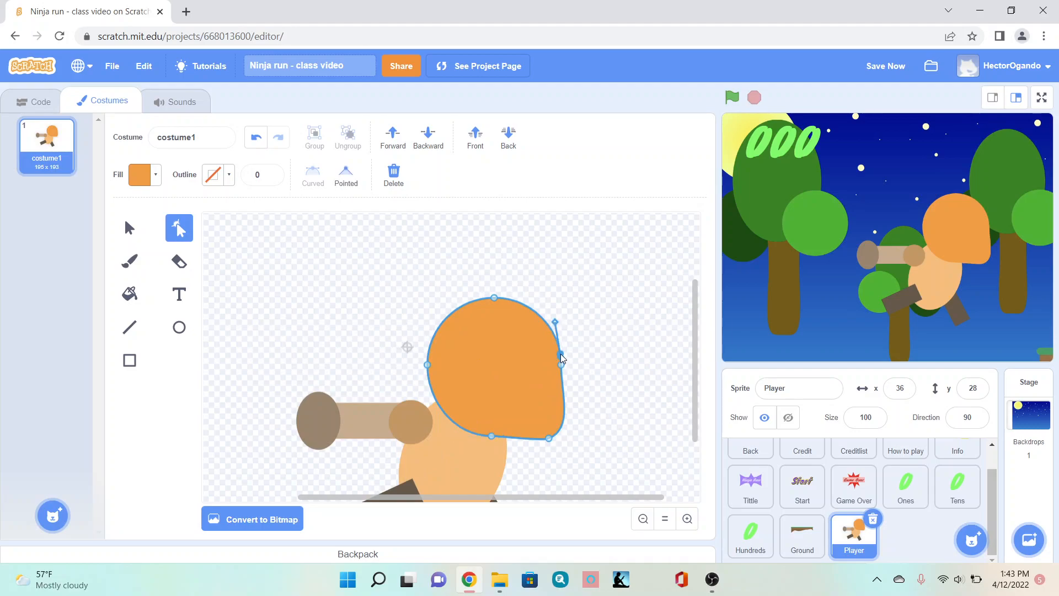
{"action": "left_click", "coordinate": [562, 374]}
{"action": "left_click_drag", "start_coordinate": [561, 364], "coordinate": [558, 364]}
{"action": "left_click", "coordinate": [603, 362]}
{"action": "left_click", "coordinate": [558, 366]}
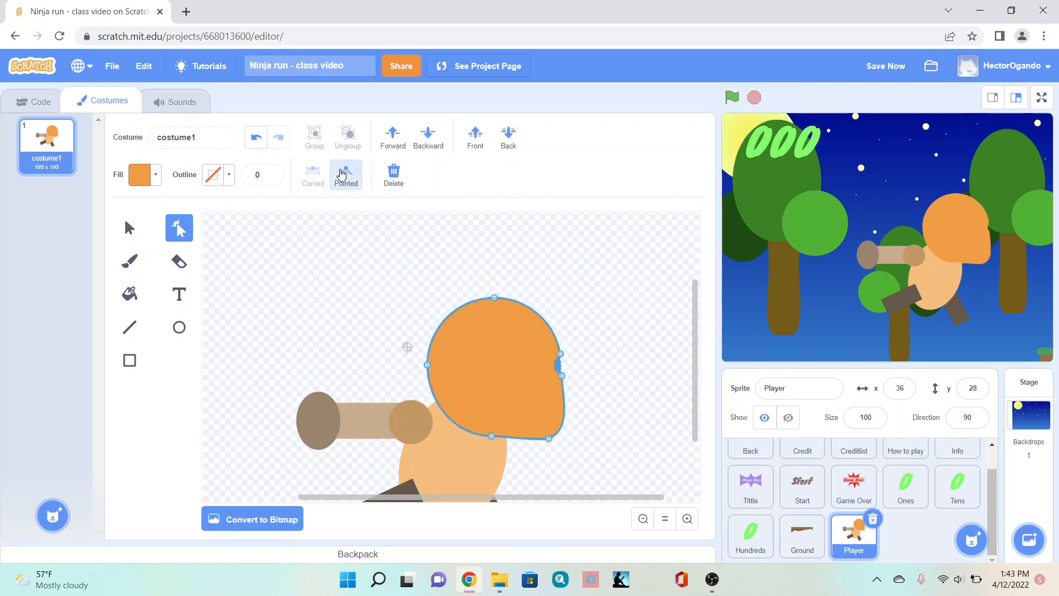
{"action": "left_click", "coordinate": [629, 324]}
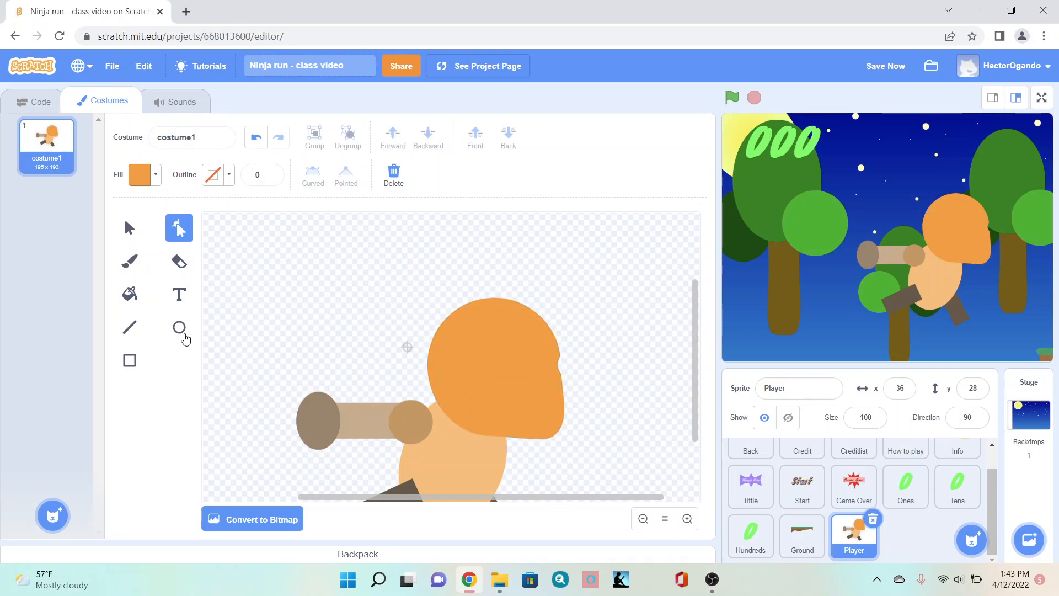
Recolor the head shape with fill color 55, saturation 28 and brightness 81
{"action": "left_click", "coordinate": [121, 229]}
{"action": "left_click", "coordinate": [476, 360]}
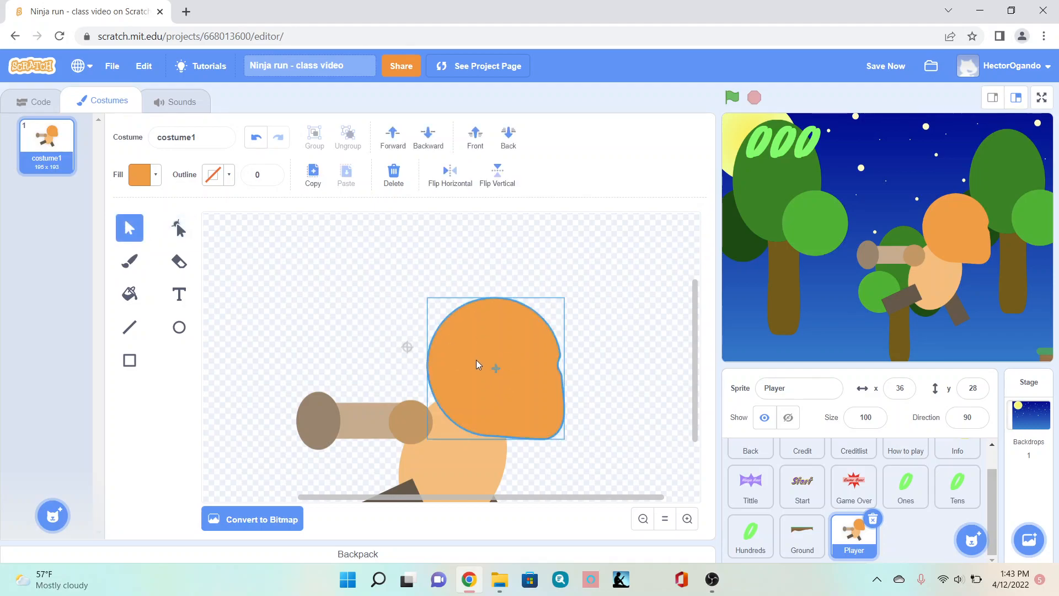
{"action": "left_click", "coordinate": [156, 185]}
{"action": "left_click_drag", "start_coordinate": [110, 252], "coordinate": [146, 249]}
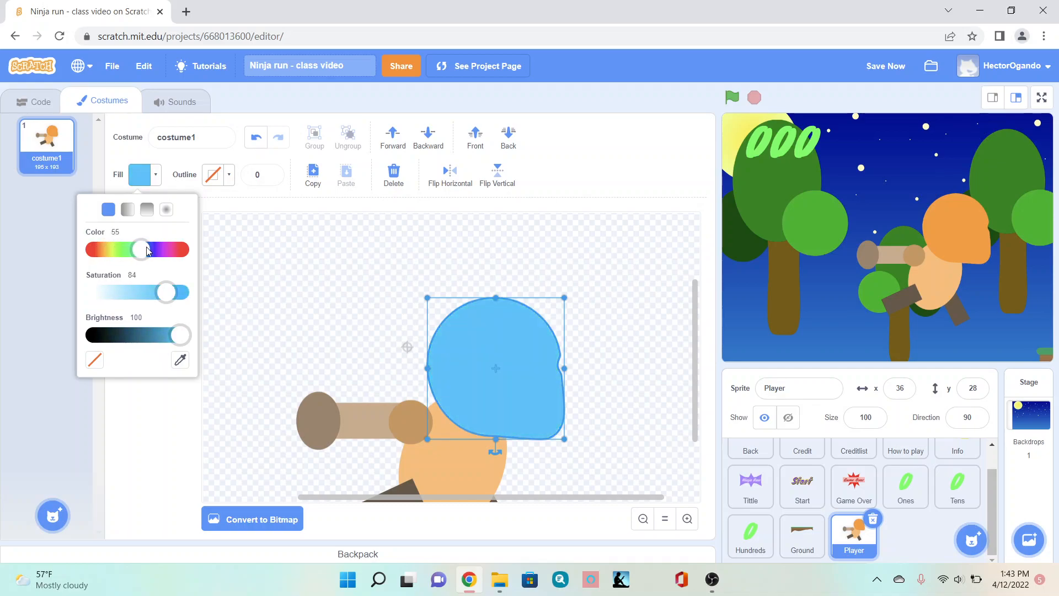
{"action": "left_click", "coordinate": [118, 291]}
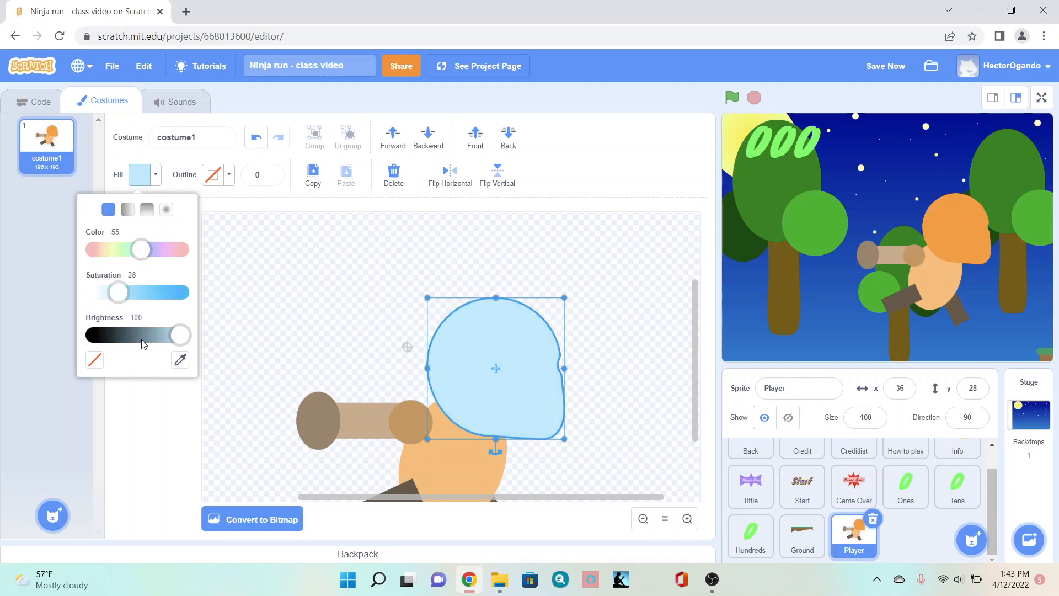
{"action": "left_click_drag", "start_coordinate": [183, 336], "coordinate": [164, 337]}
{"action": "left_click", "coordinate": [307, 336]}
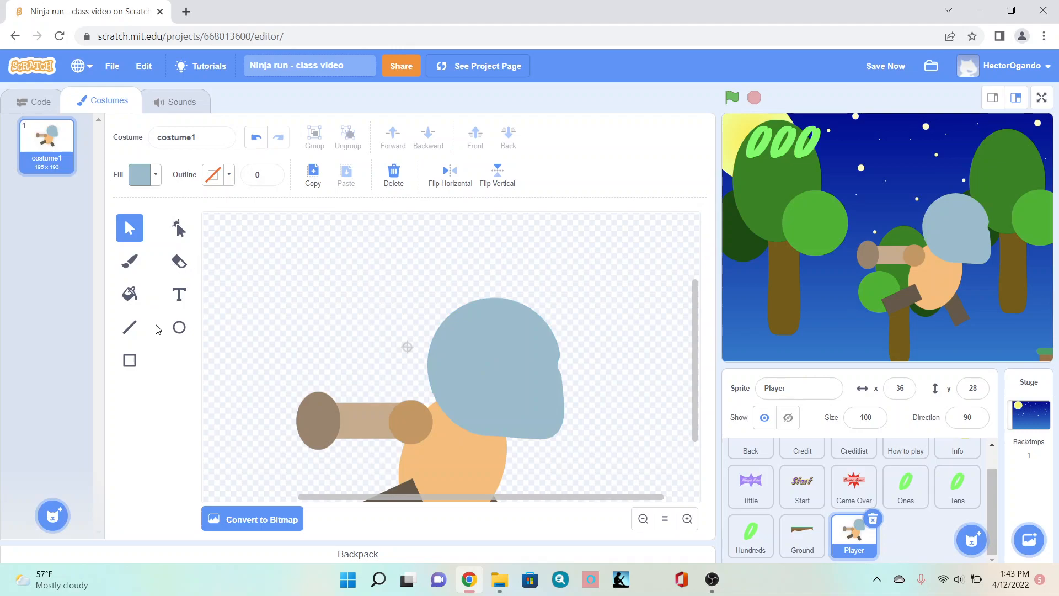
Outline a face patch on the head's right half with the brush at size 10 and saturation 11, and fill it with the same color
{"action": "left_click", "coordinate": [133, 266]}
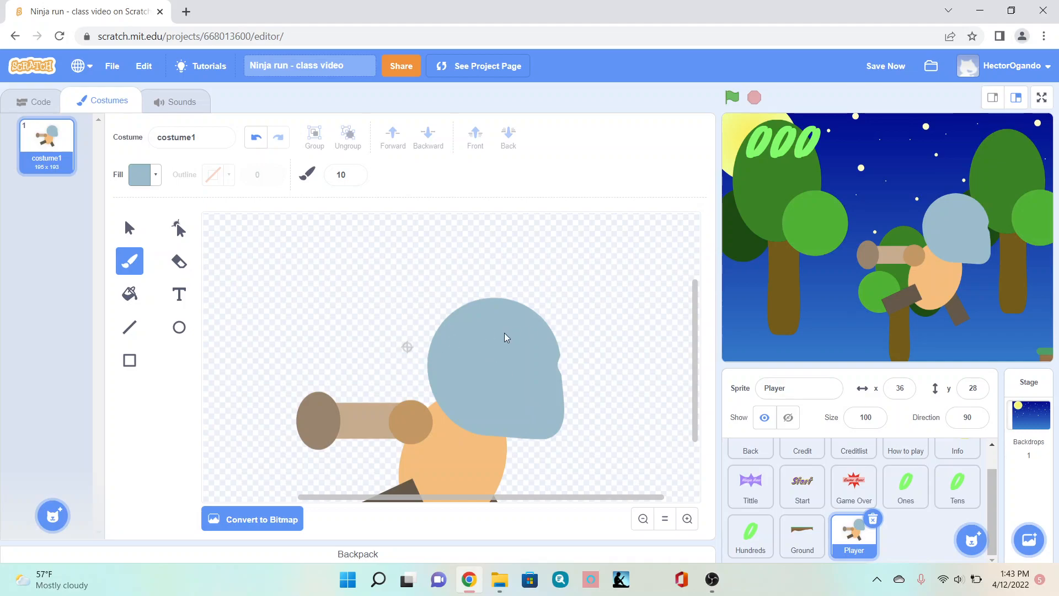
{"action": "left_click", "coordinate": [154, 186]}
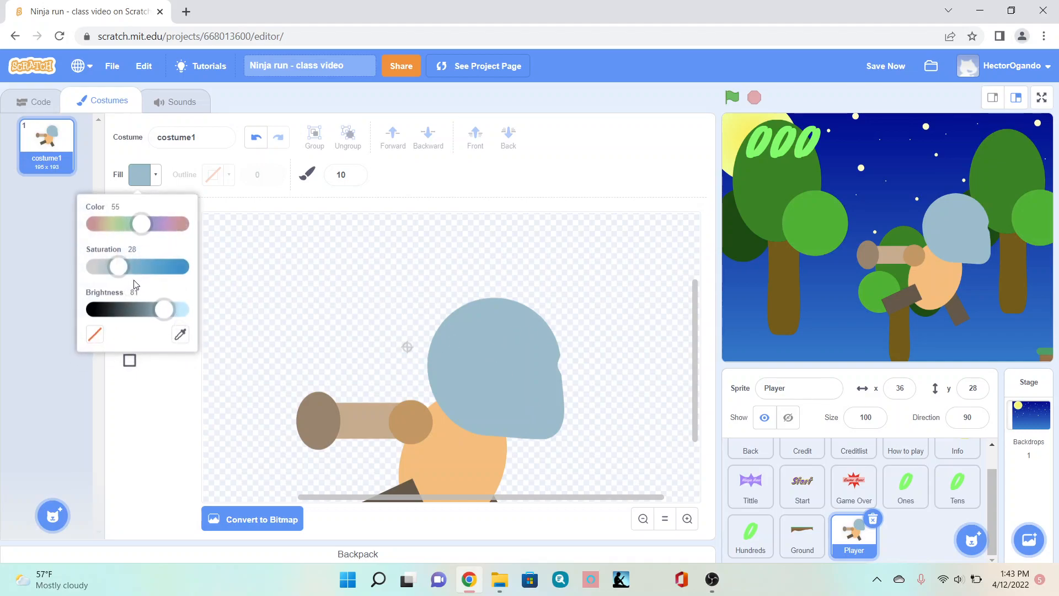
{"action": "left_click", "coordinate": [107, 267]}
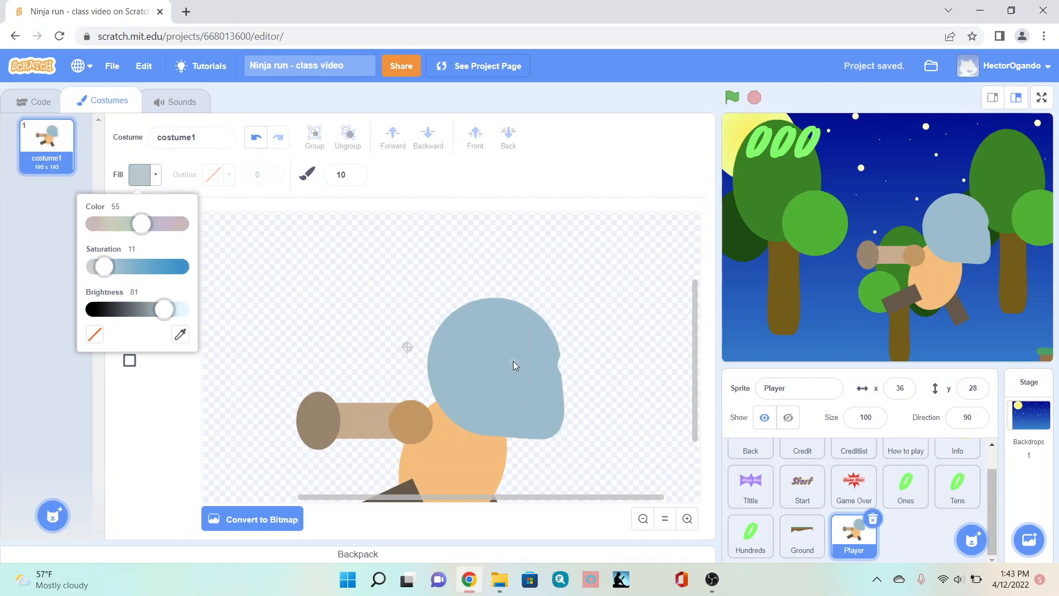
{"action": "left_click", "coordinate": [548, 336]}
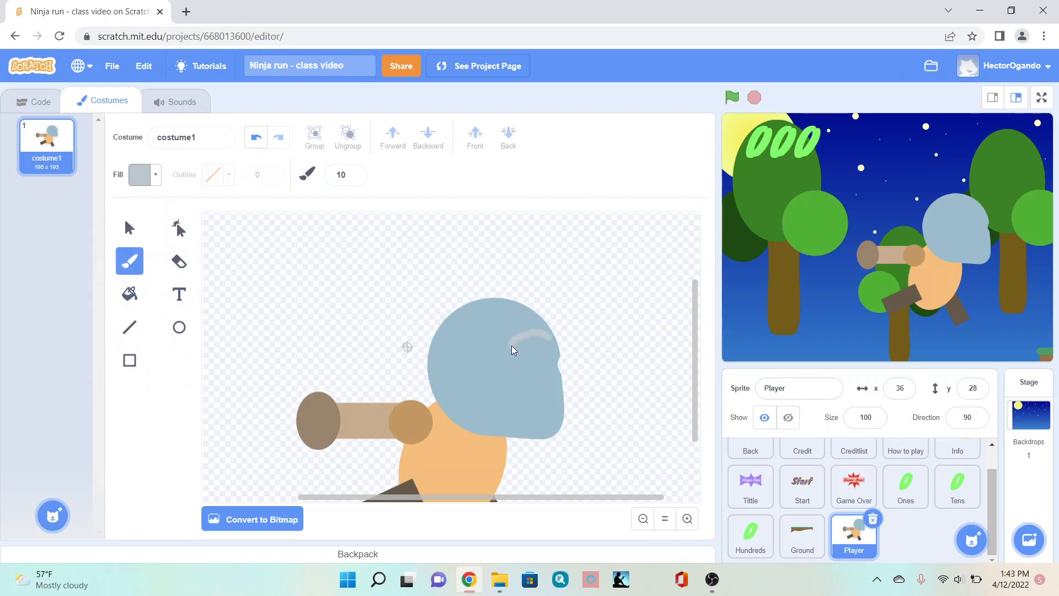
{"action": "left_click_drag", "start_coordinate": [497, 353], "coordinate": [473, 372]}
{"action": "left_click_drag", "start_coordinate": [482, 431], "coordinate": [511, 432]}
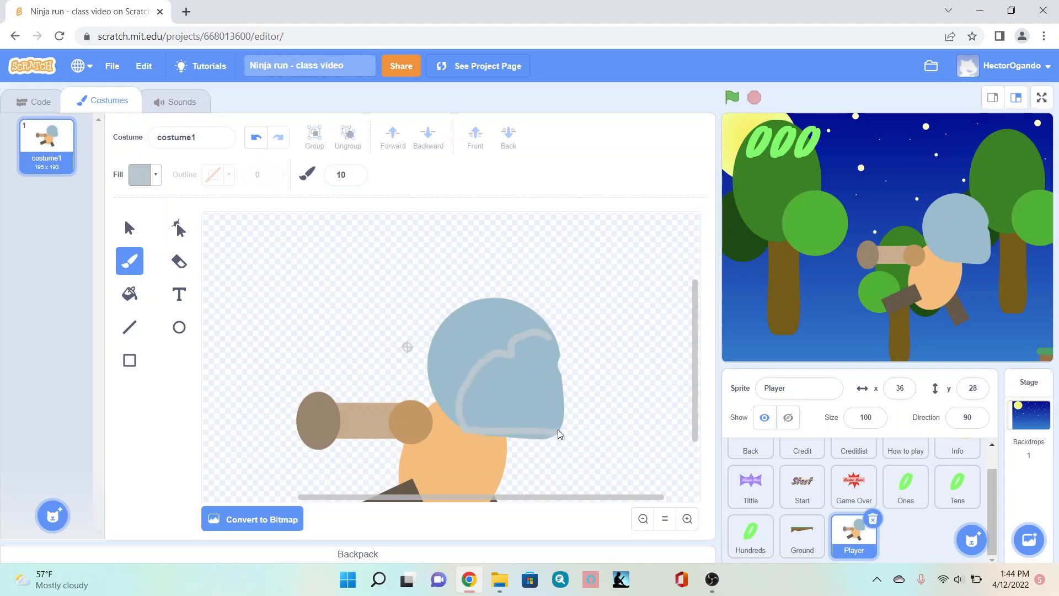
{"action": "left_click_drag", "start_coordinate": [560, 392], "coordinate": [550, 335]}
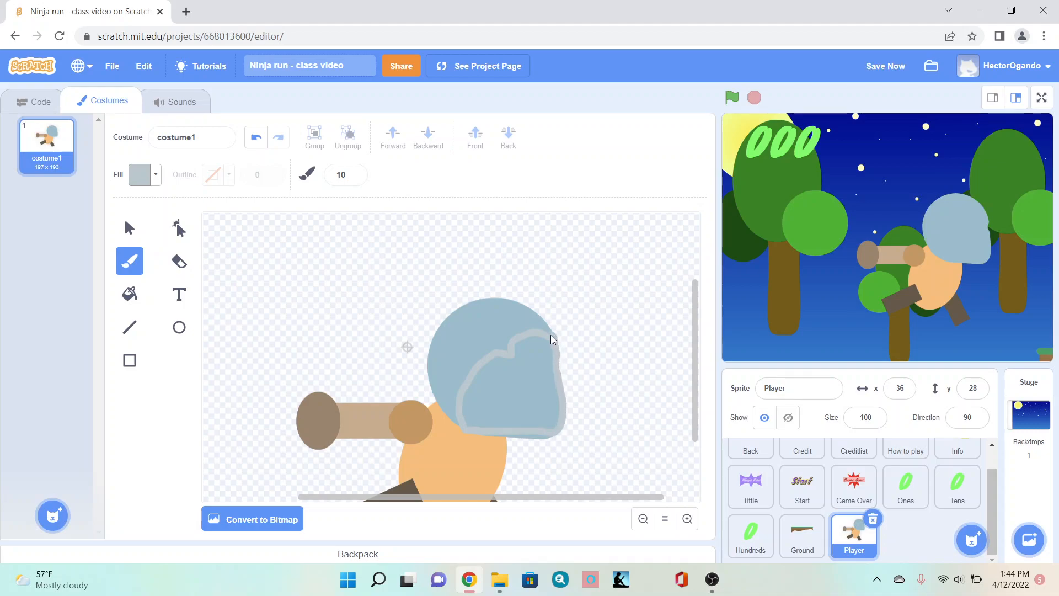
{"action": "left_click", "coordinate": [129, 294]}
{"action": "left_click", "coordinate": [504, 429]}
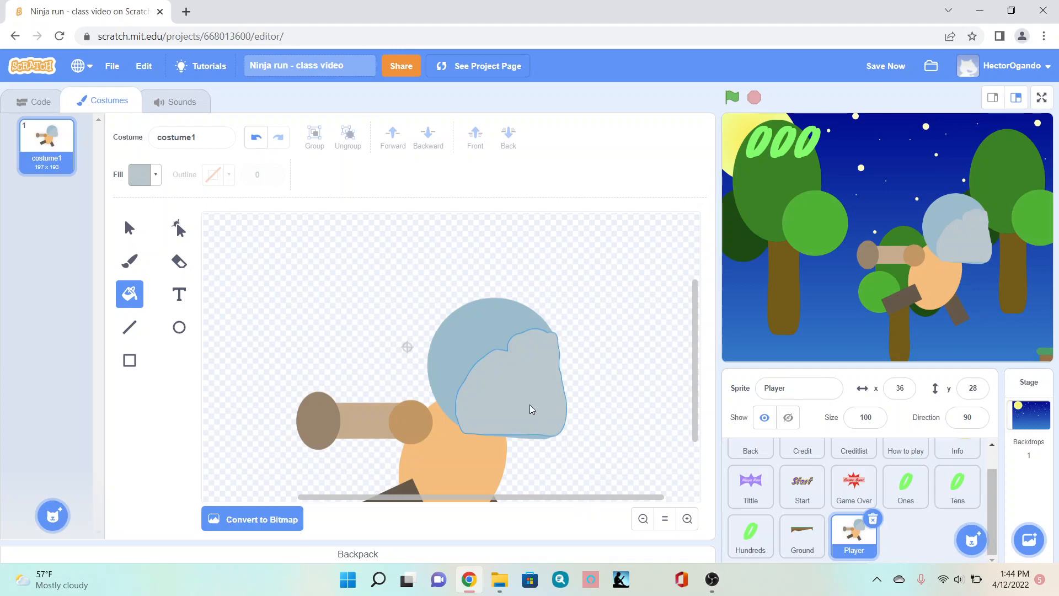
Raise the brush fill saturation to match the head's blue-grey, outline a long ear sweeping left from the head's top, and fill it
{"action": "left_click", "coordinate": [128, 229]}
{"action": "left_click", "coordinate": [130, 260]}
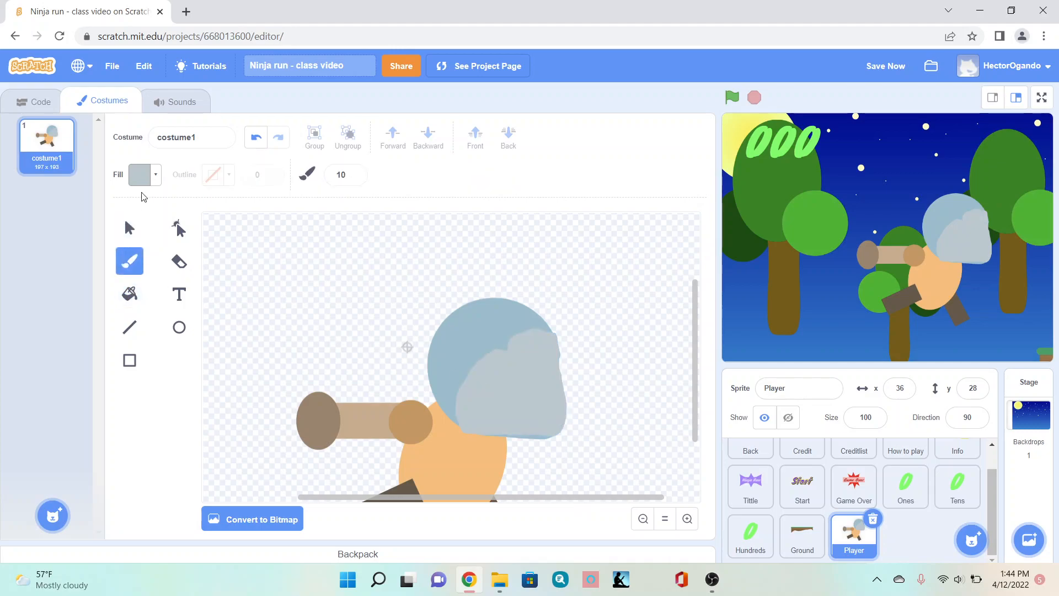
{"action": "left_click", "coordinate": [141, 175]}
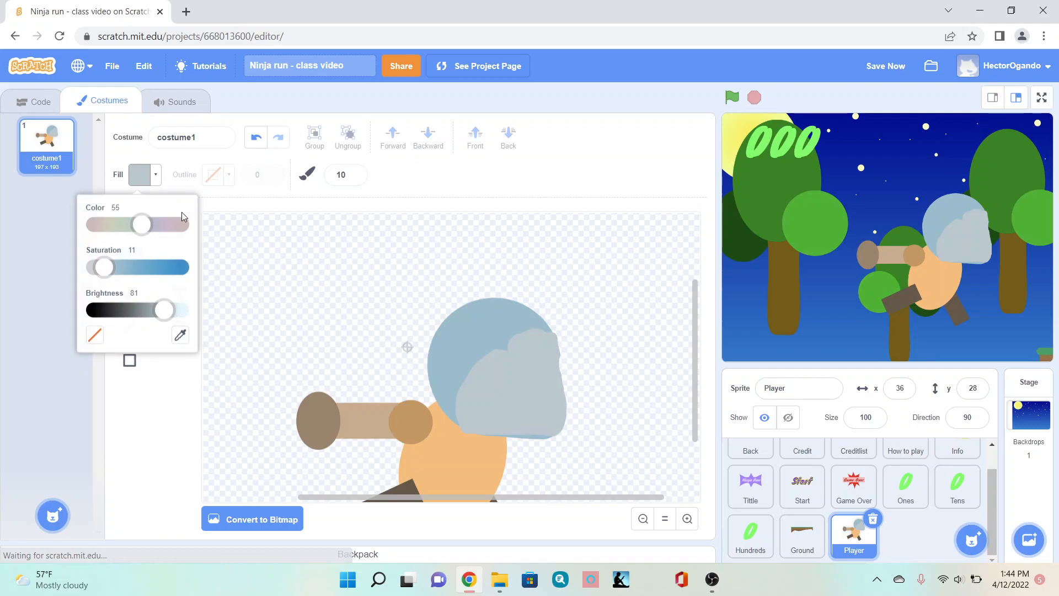
{"action": "left_click", "coordinate": [120, 267]}
{"action": "left_click", "coordinate": [157, 403]}
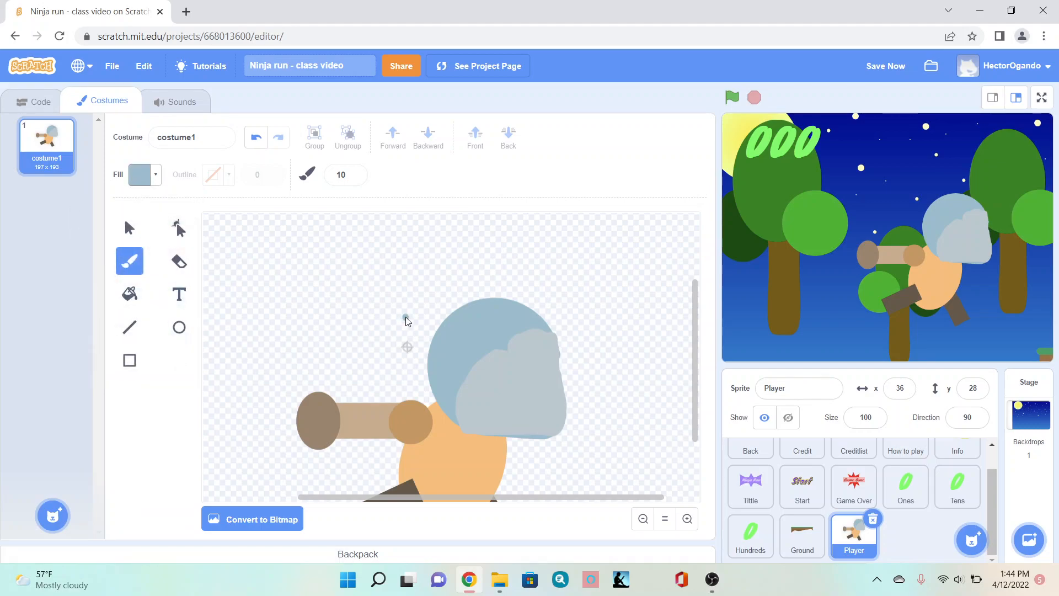
{"action": "scroll", "coordinate": [405, 316], "scroll_direction": "up", "scroll_amount": 2}
{"action": "mouse_move", "coordinate": [505, 321]}
{"action": "left_mouse_down"}
{"action": "mouse_move", "coordinate": [480, 279]}
{"action": "mouse_move", "coordinate": [372, 264]}
{"action": "mouse_move", "coordinate": [379, 295]}
{"action": "mouse_move", "coordinate": [488, 330]}
{"action": "left_mouse_up"}
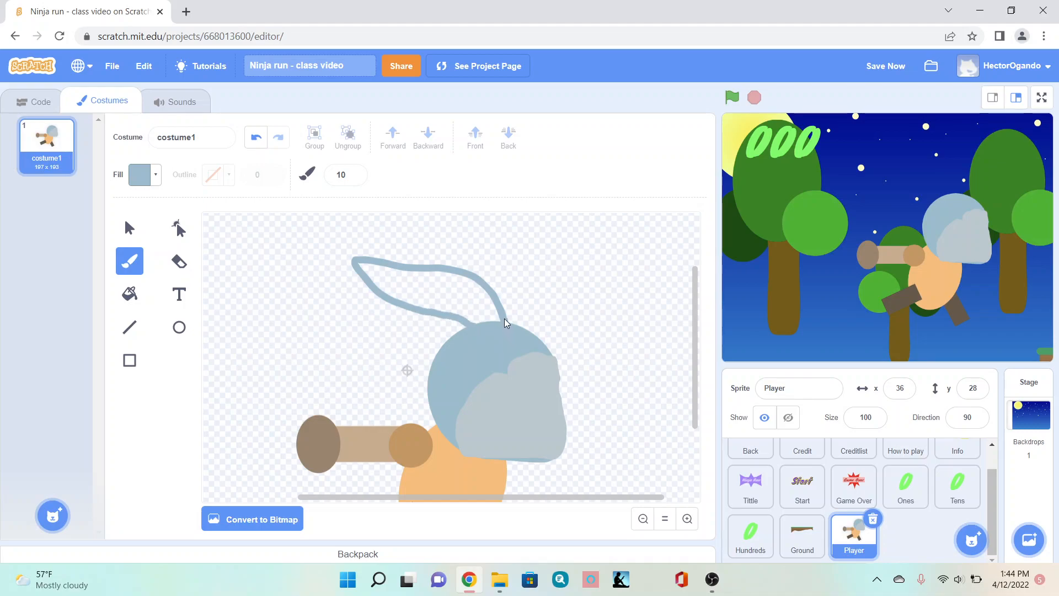
{"action": "left_click", "coordinate": [130, 294]}
{"action": "left_click", "coordinate": [418, 290]}
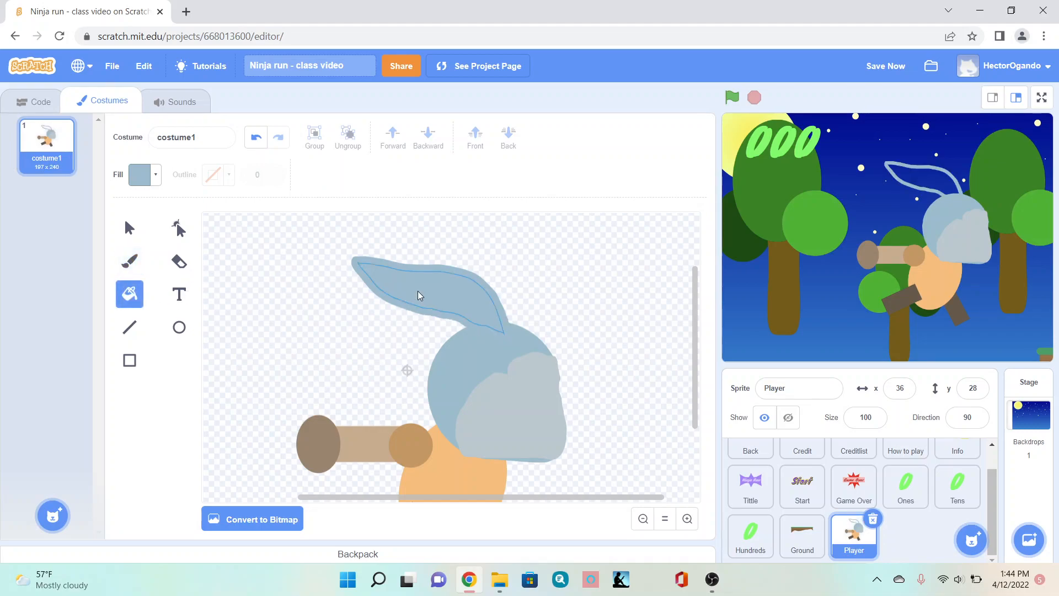
Duplicate the ear, shrink the copy slightly, and place it lower left of the original against the back of the head
{"action": "left_click", "coordinate": [129, 228]}
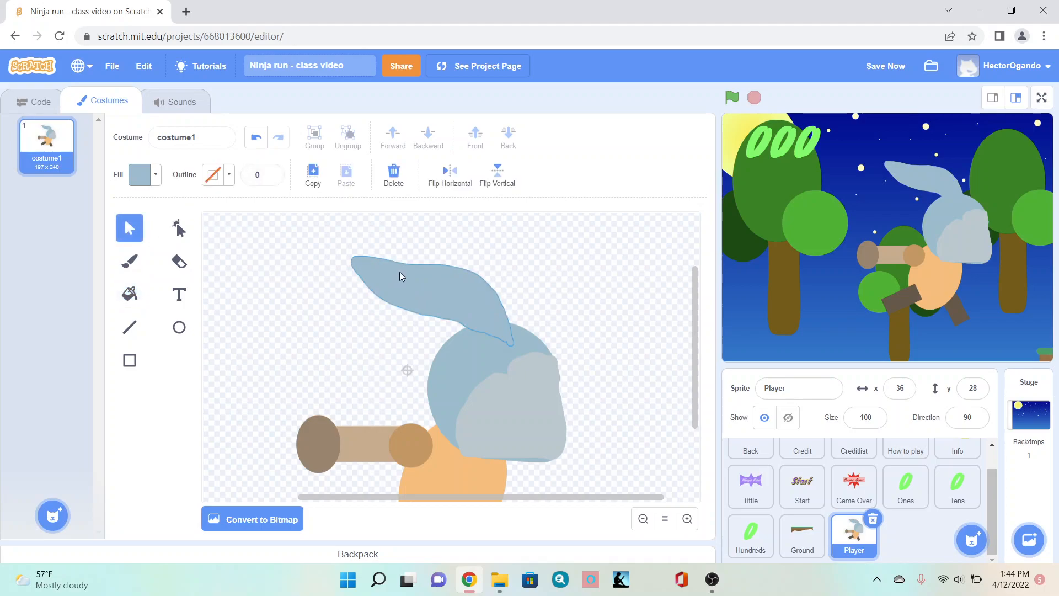
{"action": "left_click", "coordinate": [408, 283]}
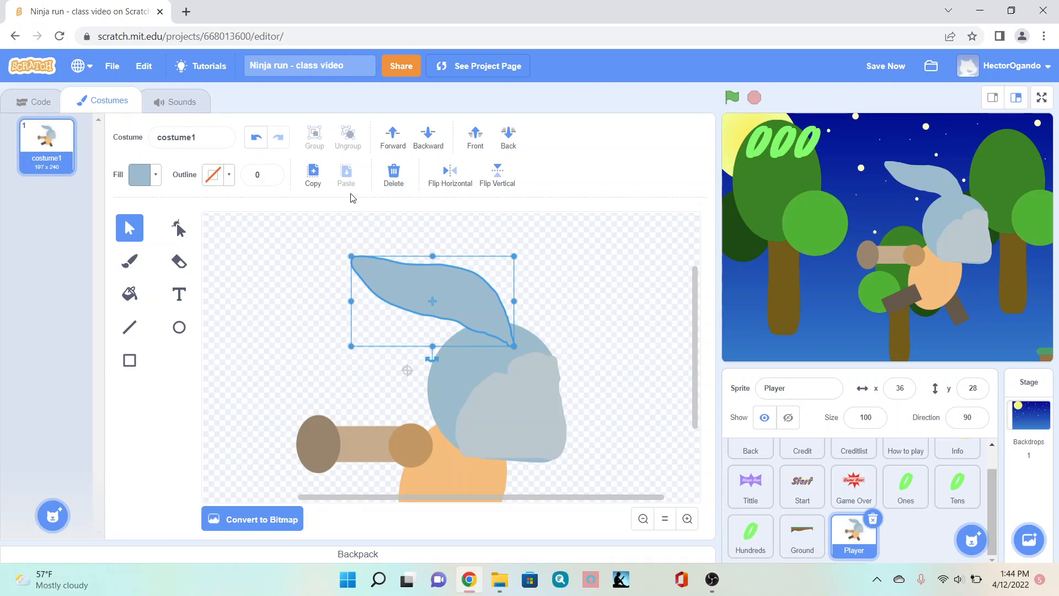
{"action": "left_click", "coordinate": [313, 175]}
{"action": "left_click", "coordinate": [345, 175]}
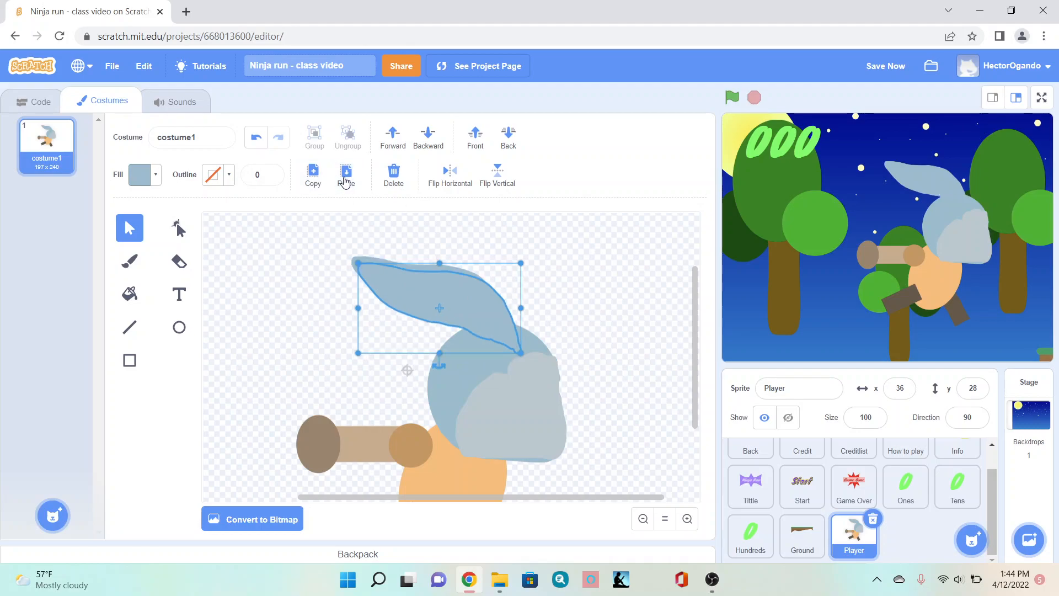
{"action": "left_click_drag", "start_coordinate": [446, 282], "coordinate": [392, 315]}
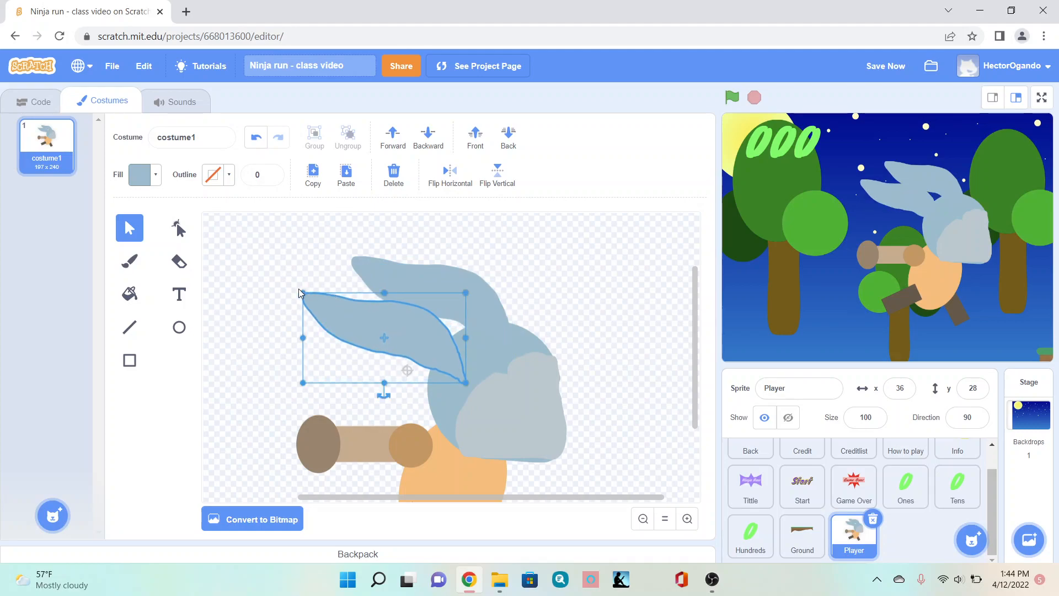
{"action": "left_click_drag", "start_coordinate": [303, 293], "coordinate": [326, 306]}
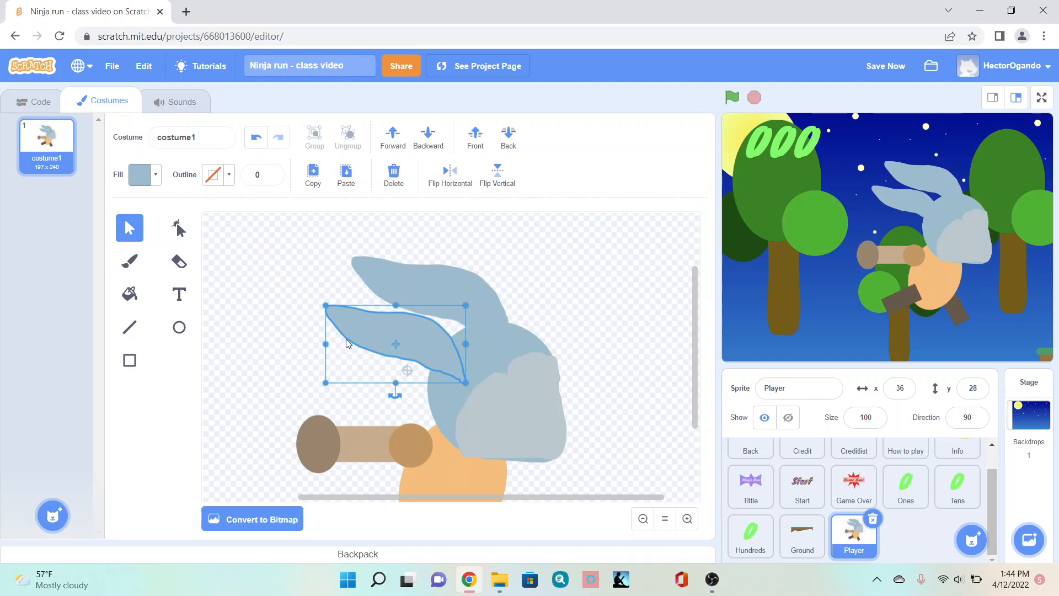
{"action": "left_click_drag", "start_coordinate": [406, 346], "coordinate": [403, 341]}
{"action": "left_click", "coordinate": [284, 355]}
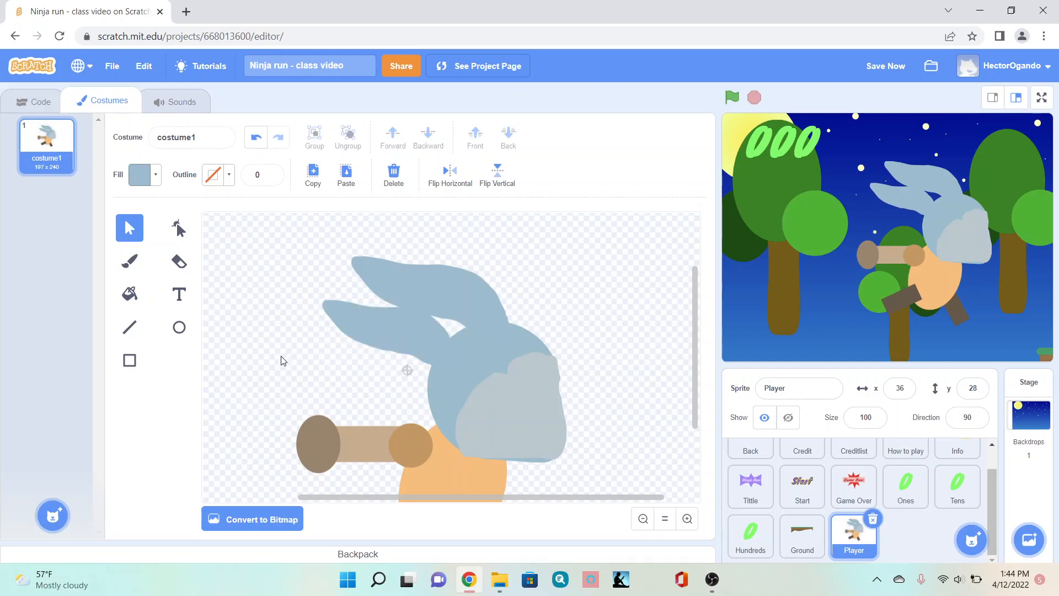
Duplicate the upper ear, shrink the copy to about half size inside it as an inner ear, and set its fill brightness to 100
{"action": "left_click", "coordinate": [429, 293]}
{"action": "left_click", "coordinate": [312, 180]}
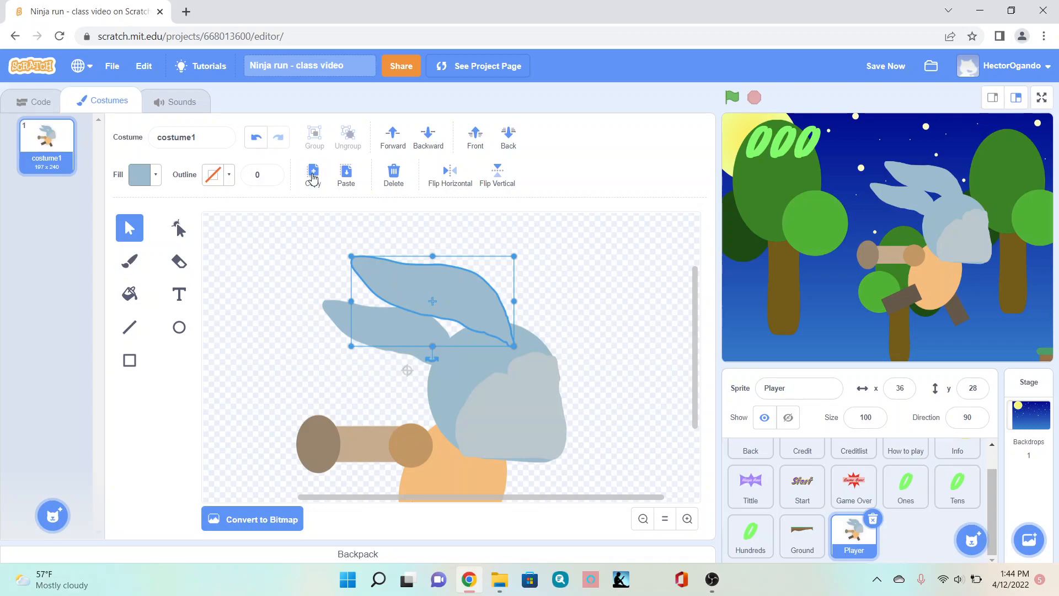
{"action": "left_click", "coordinate": [345, 175]}
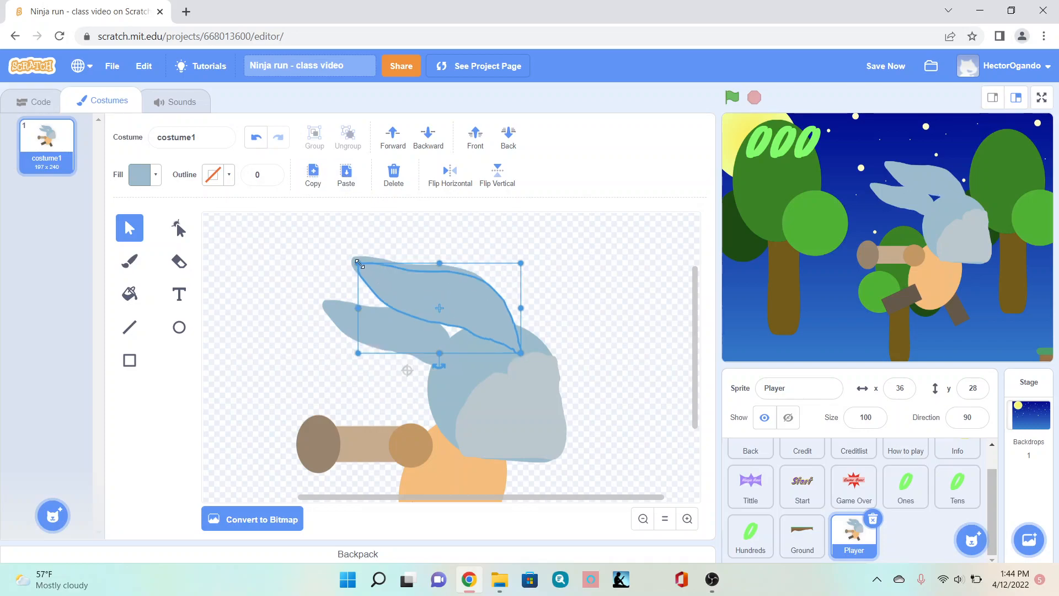
{"action": "left_click_drag", "start_coordinate": [359, 264], "coordinate": [441, 295]}
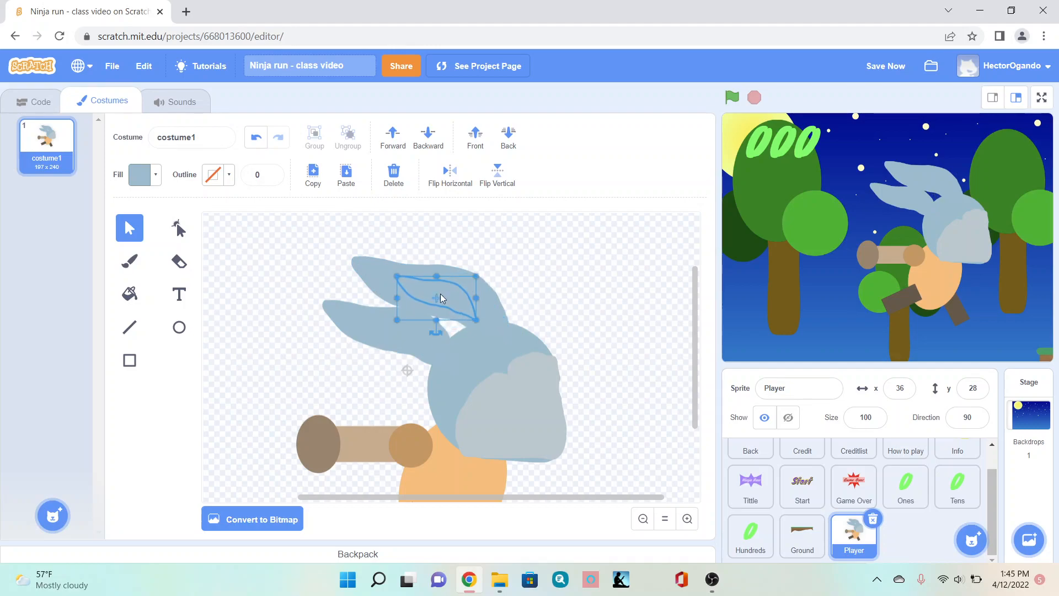
{"action": "left_click", "coordinate": [157, 180]}
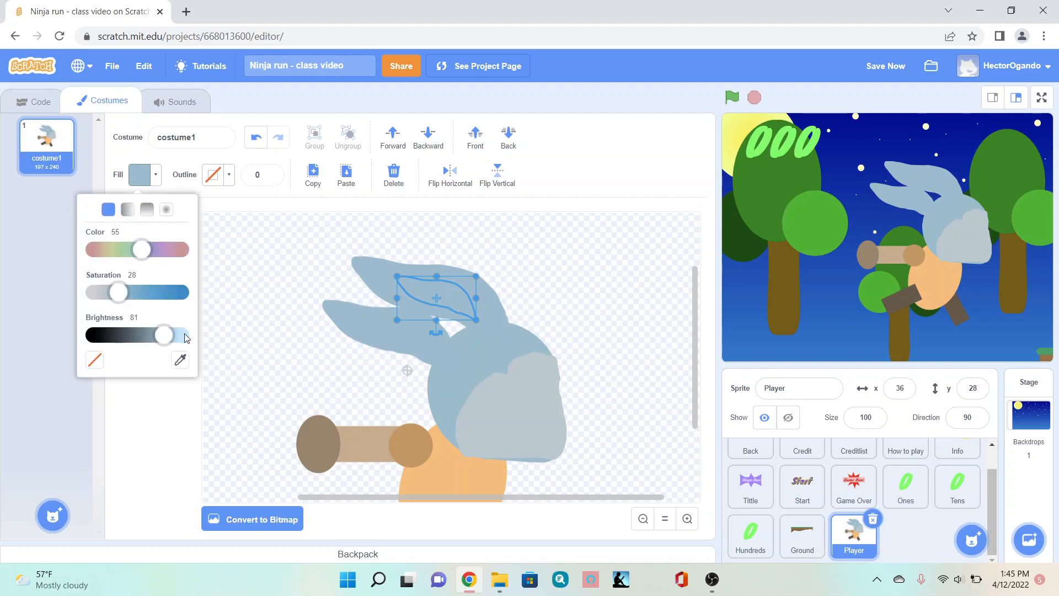
{"action": "left_click", "coordinate": [186, 337]}
Duplicate the light-blue inner ear and place the copy inside the lower ear
{"action": "left_click", "coordinate": [314, 176]}
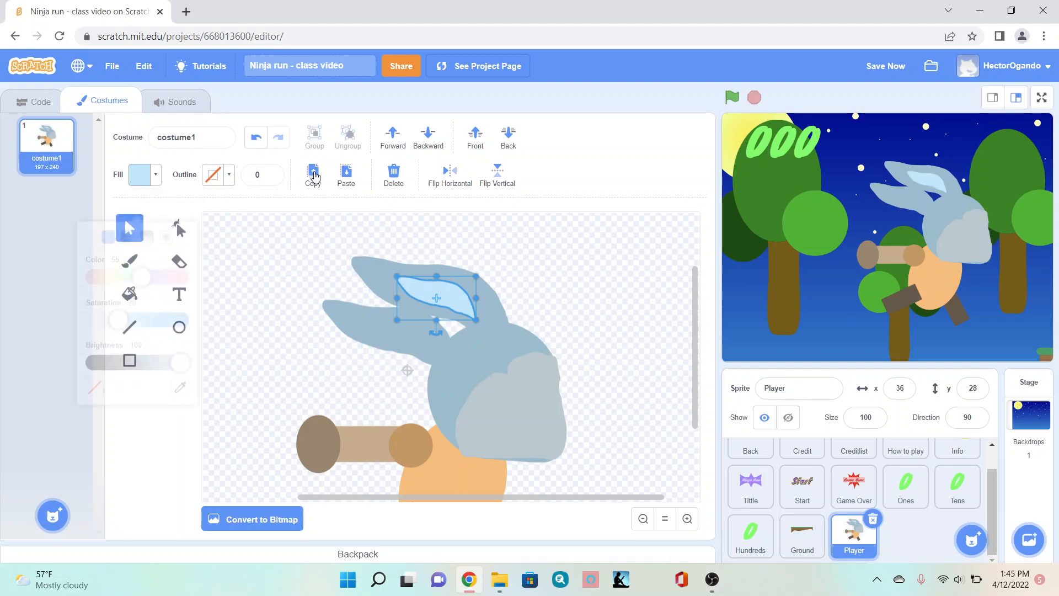
{"action": "left_click", "coordinate": [346, 177]}
{"action": "left_click_drag", "start_coordinate": [447, 299], "coordinate": [402, 326]}
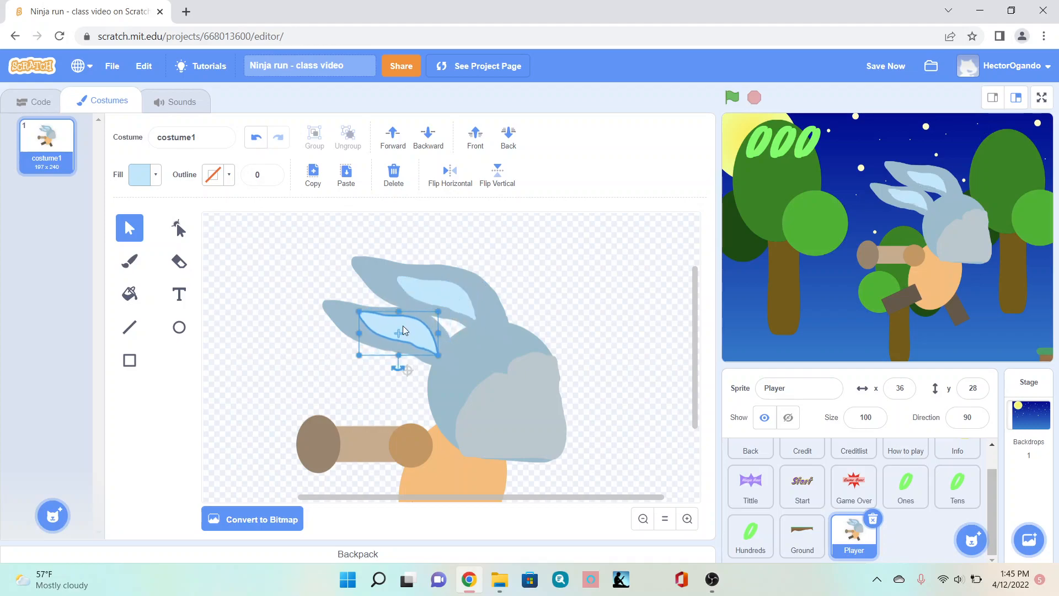
{"action": "left_click", "coordinate": [261, 395]}
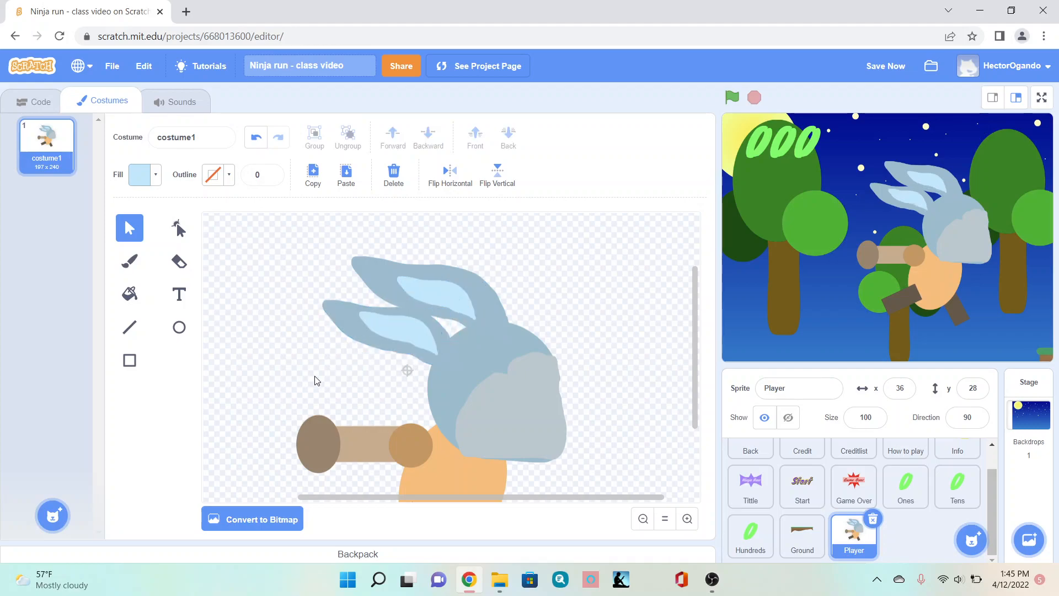
Reshape the orange body's upper part by pulling a new chest point inward and adding a point at the back of the neck
{"action": "scroll", "coordinate": [315, 381], "scroll_direction": "down", "scroll_amount": 3}
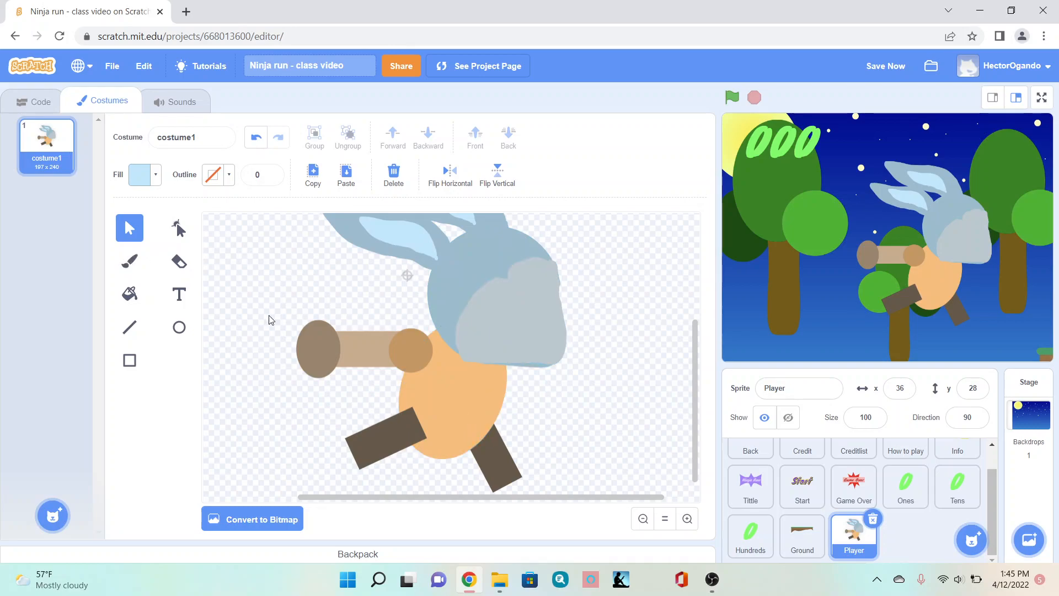
{"action": "left_click", "coordinate": [178, 228]}
{"action": "left_click", "coordinate": [466, 430]}
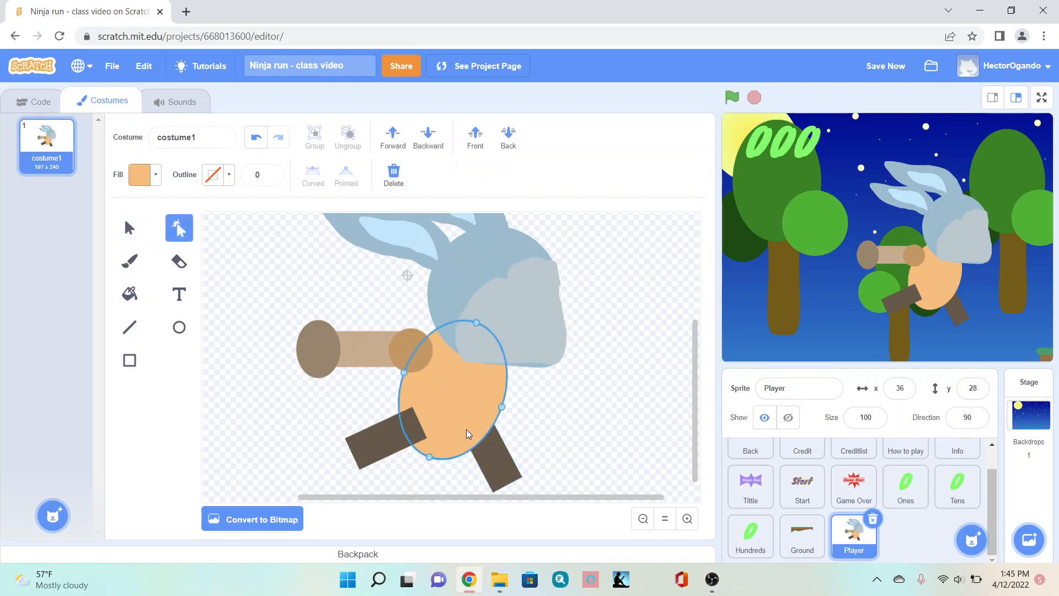
{"action": "left_click_drag", "start_coordinate": [506, 376], "coordinate": [491, 369]}
{"action": "left_click", "coordinate": [432, 334]}
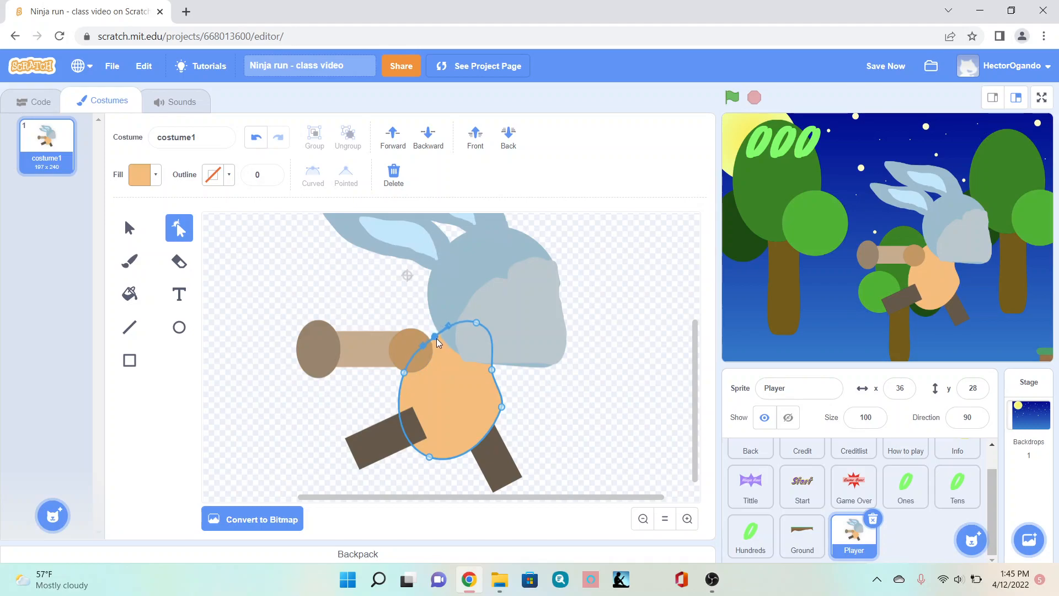
{"action": "left_click", "coordinate": [571, 411]}
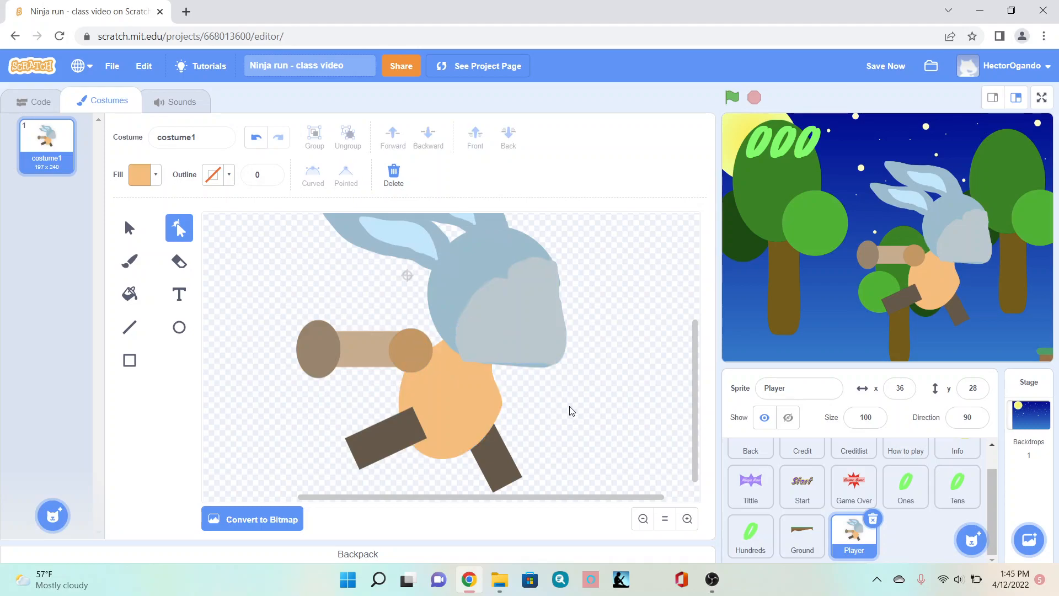
Refine the body outline by adding a belly point, pulling the bottom point toward the rear, and nudging the chest point outward
{"action": "left_click", "coordinate": [478, 403]}
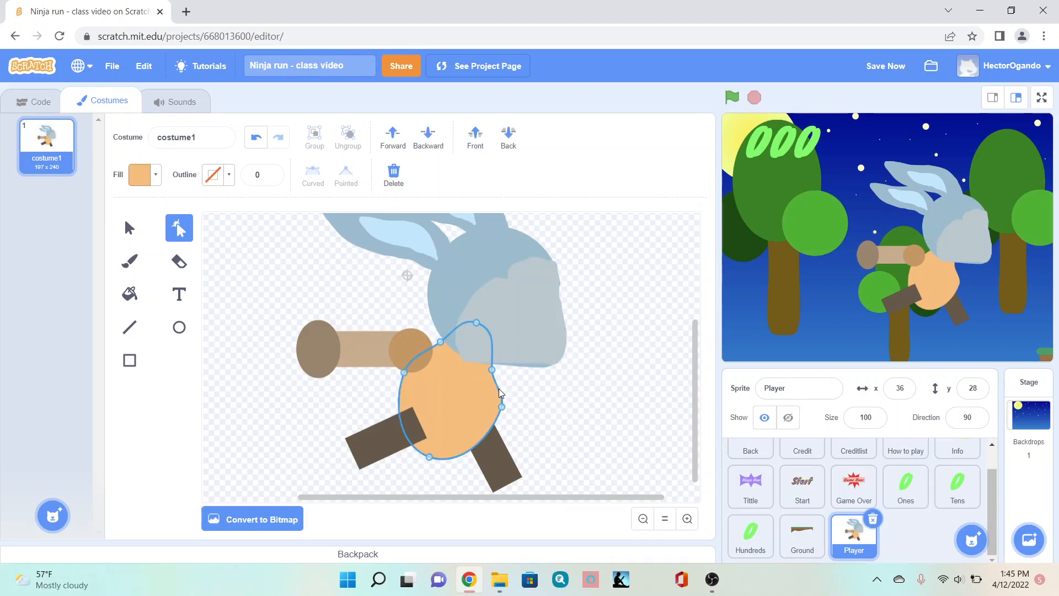
{"action": "left_click", "coordinate": [500, 387]}
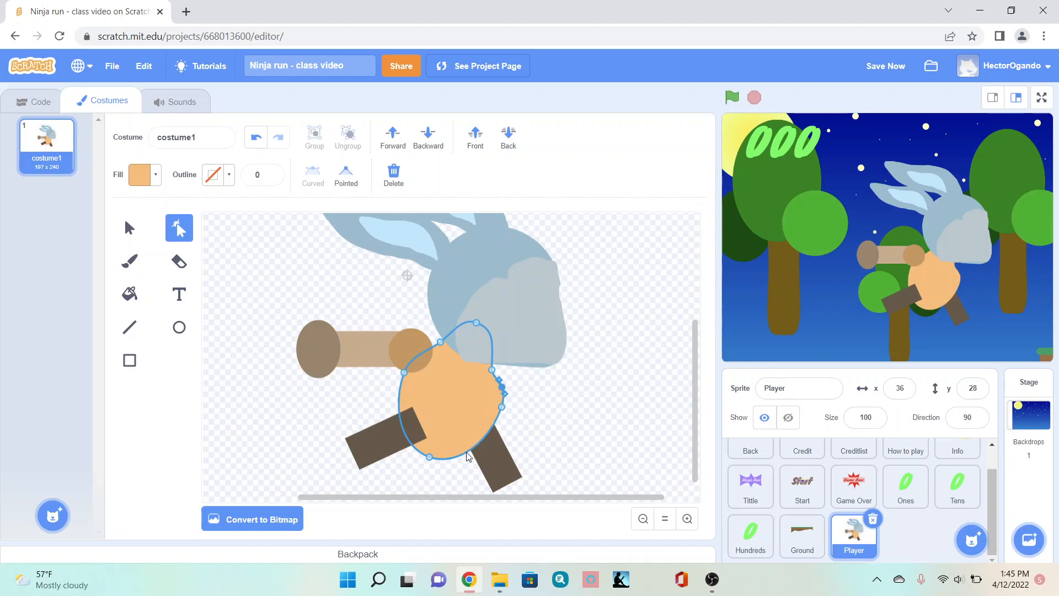
{"action": "left_click_drag", "start_coordinate": [426, 455], "coordinate": [409, 454]}
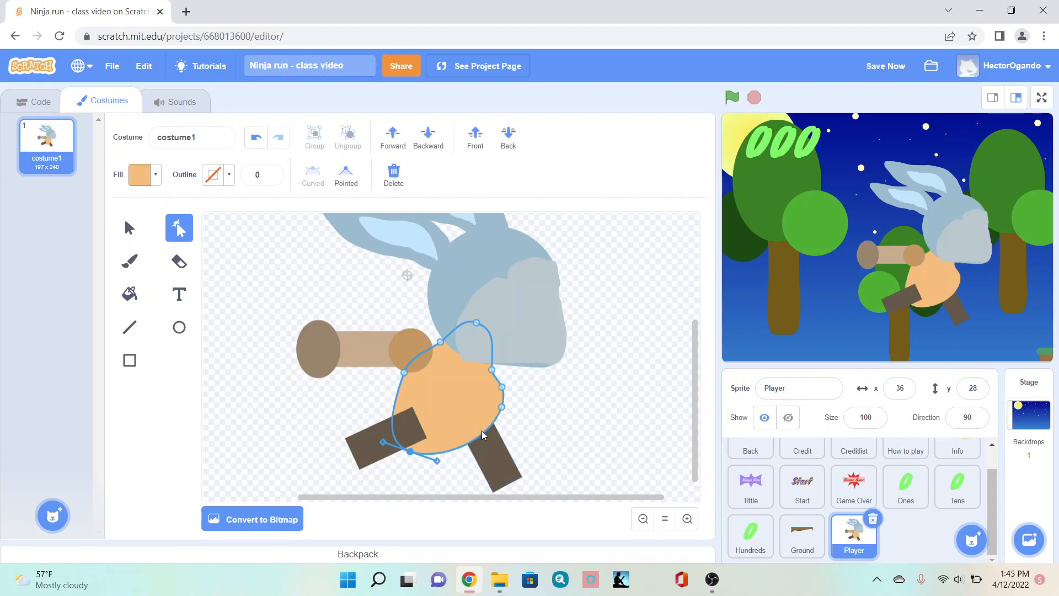
{"action": "left_click_drag", "start_coordinate": [493, 369], "coordinate": [498, 369]}
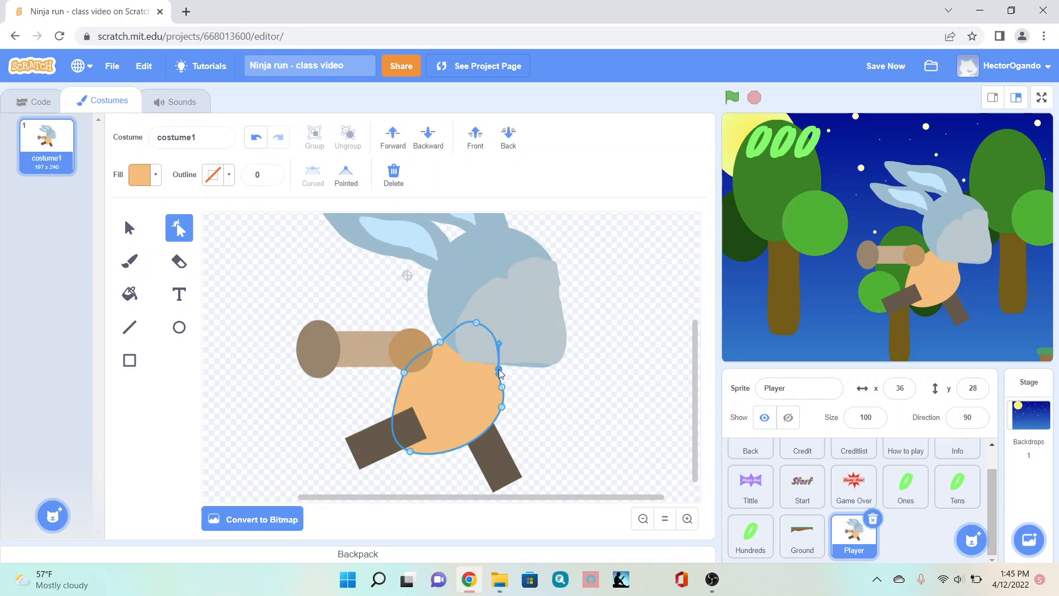
{"action": "left_click", "coordinate": [525, 378]}
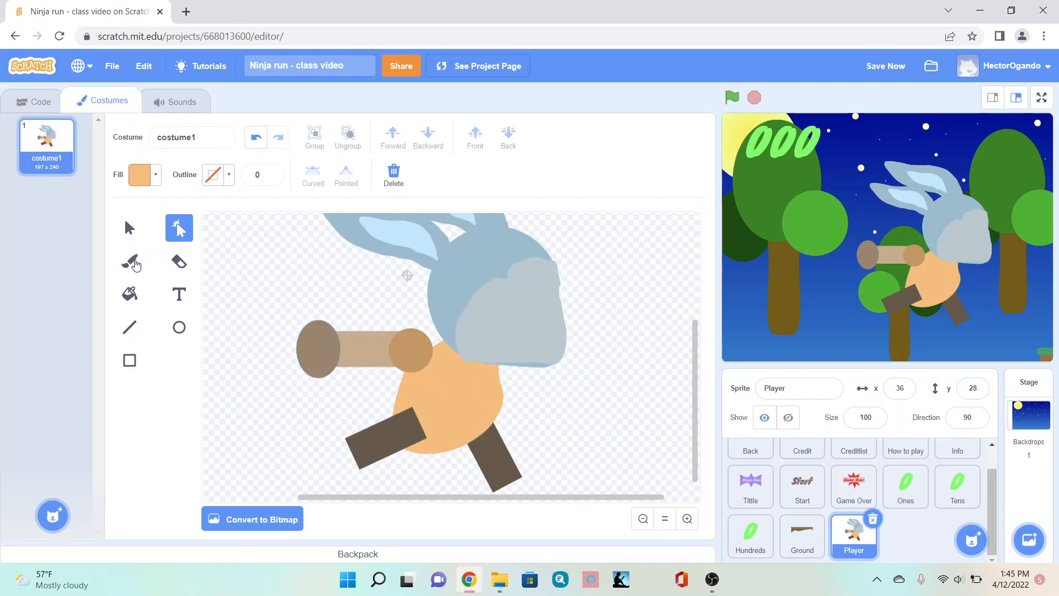
Sample the head's blue-grey color and fill the orange body with it
{"action": "left_click", "coordinate": [129, 298]}
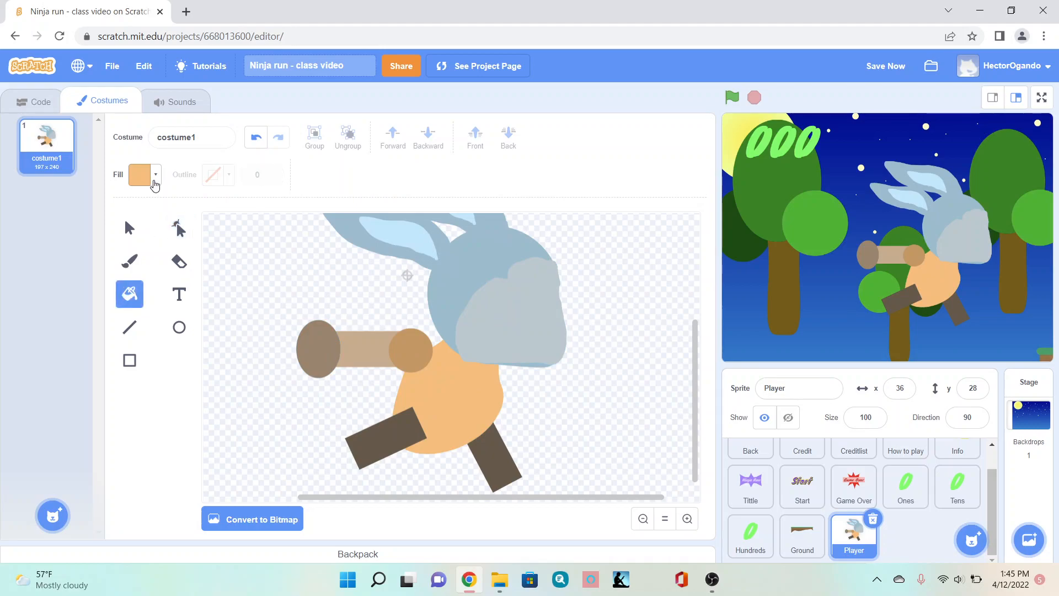
{"action": "left_click", "coordinate": [155, 185]}
{"action": "left_click", "coordinate": [180, 360]}
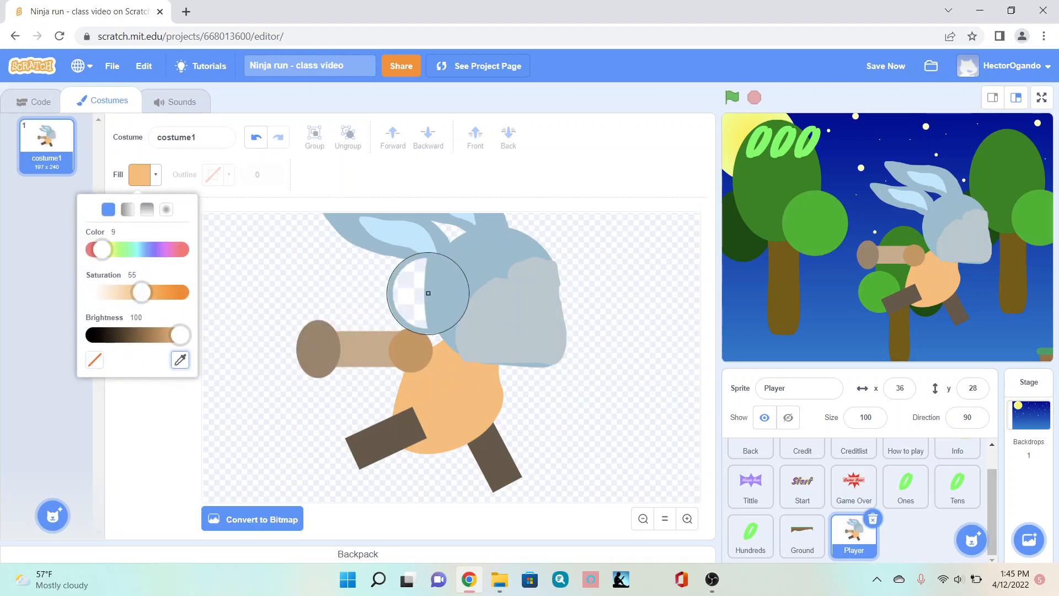
{"action": "left_click", "coordinate": [428, 294]}
{"action": "left_click", "coordinate": [433, 357]}
{"action": "left_click", "coordinate": [435, 406]}
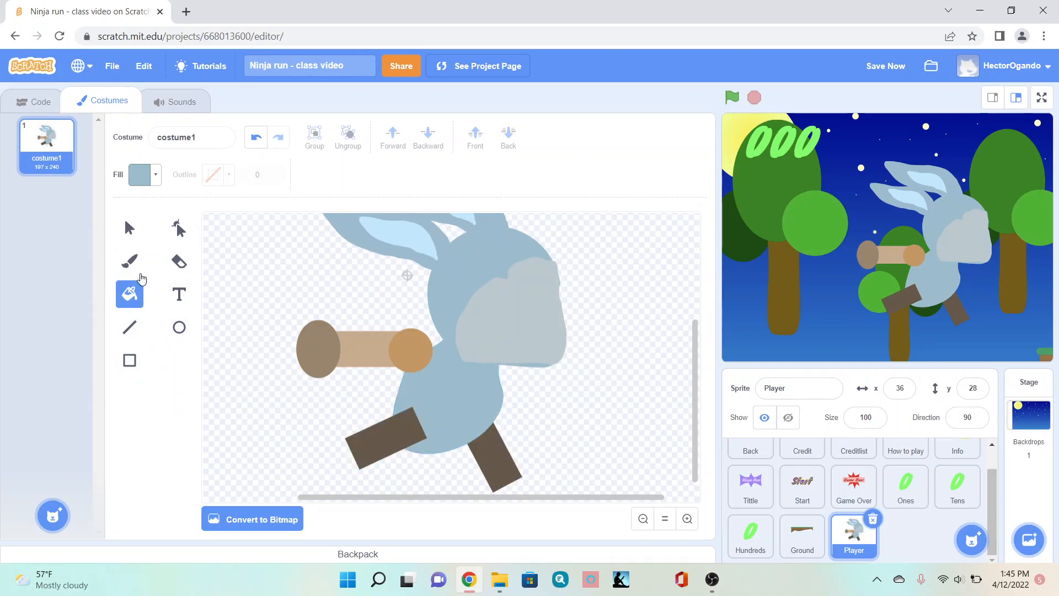
Round the rear leg's hip end by adding points along its upper edges and moving the lower hip corner slightly inward
{"action": "left_click", "coordinate": [179, 228]}
{"action": "left_click", "coordinate": [403, 429]}
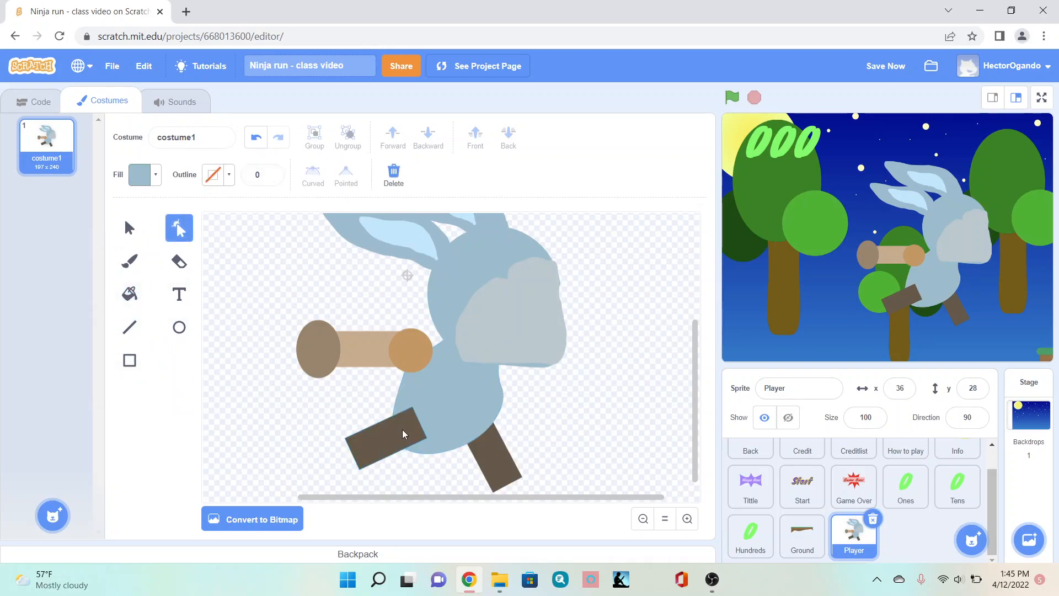
{"action": "left_click", "coordinate": [403, 429]}
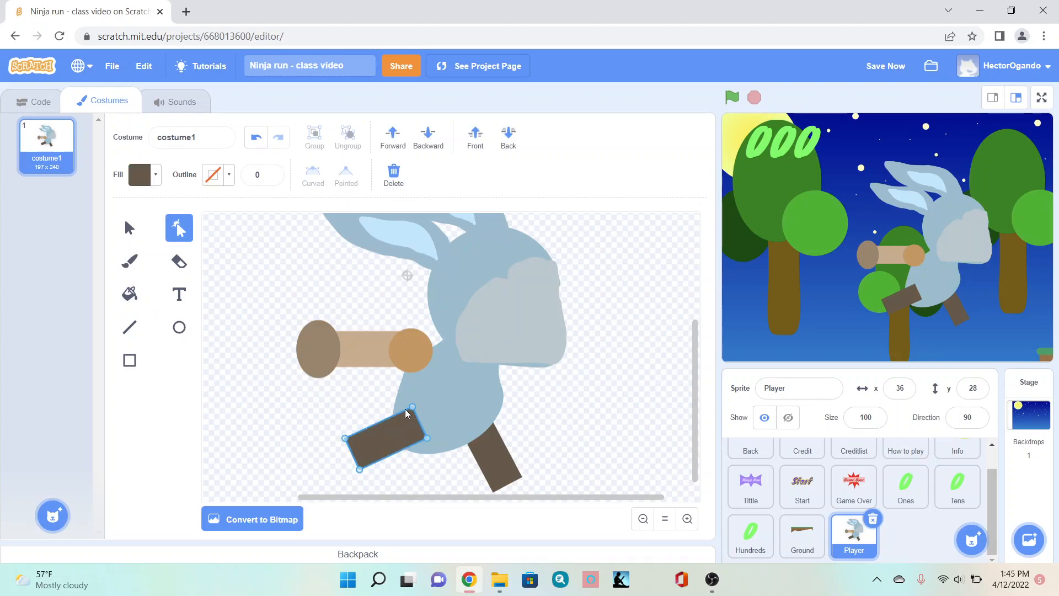
{"action": "left_click", "coordinate": [402, 409]}
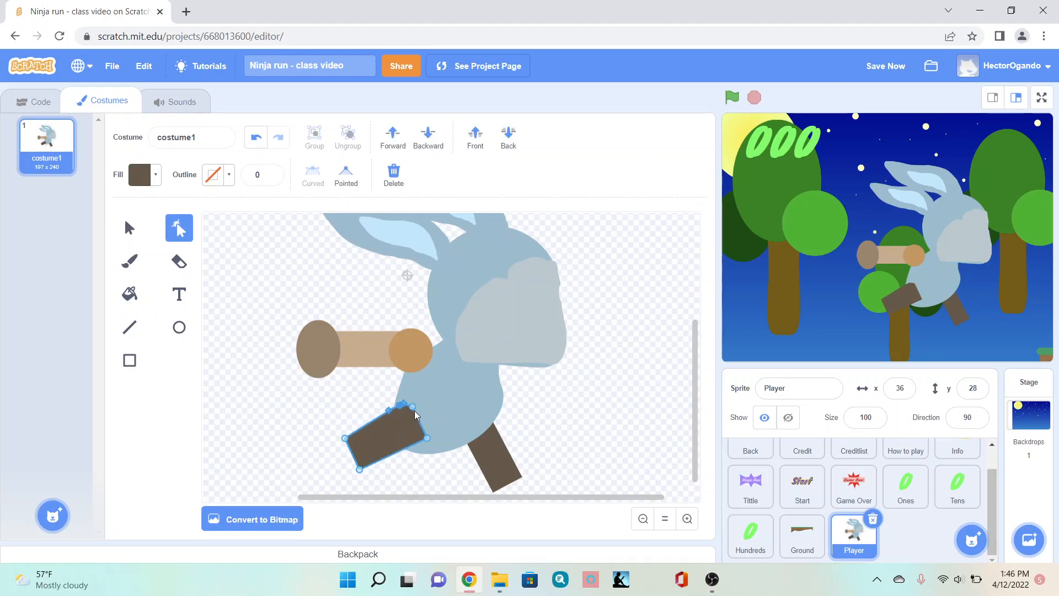
{"action": "left_click", "coordinate": [421, 417]}
{"action": "left_click", "coordinate": [428, 413]}
{"action": "left_click", "coordinate": [313, 175]}
{"action": "left_click_drag", "start_coordinate": [427, 437], "coordinate": [423, 442]}
{"action": "left_click", "coordinate": [319, 181]}
{"action": "left_click", "coordinate": [344, 181]}
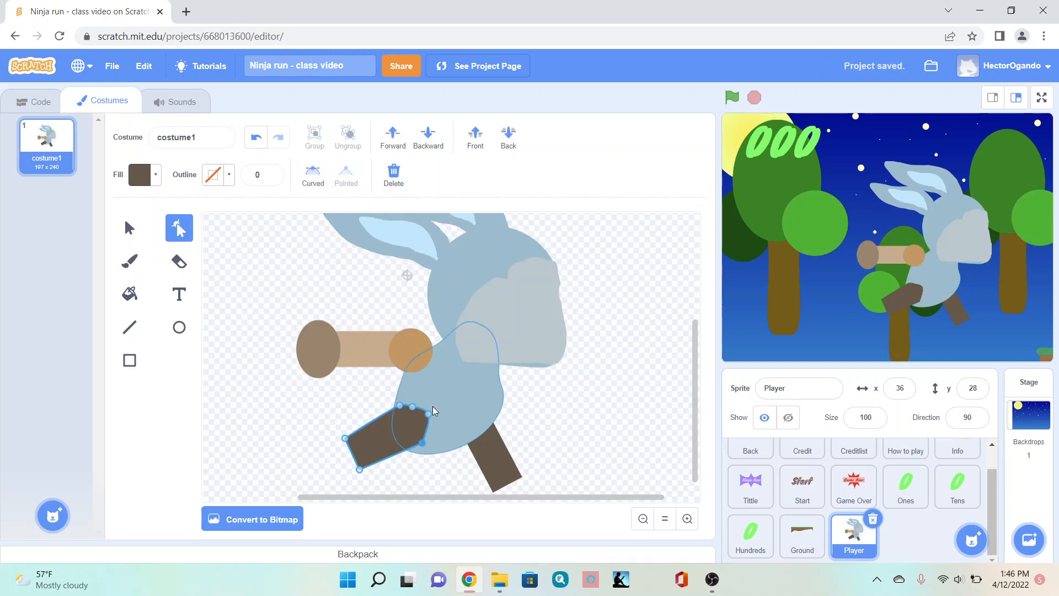
{"action": "left_click", "coordinate": [425, 427]}
{"action": "left_click", "coordinate": [425, 428]}
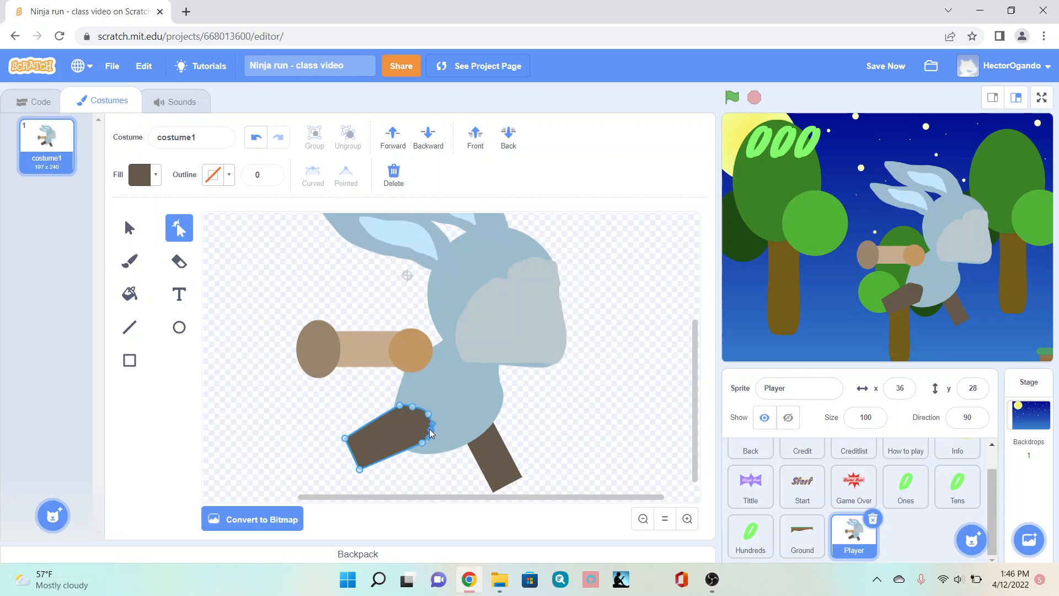
Taper the rear leg by pulling its upper foot-end corner down toward the lower corner
{"action": "left_click_drag", "start_coordinate": [346, 440], "coordinate": [356, 464]}
{"action": "left_click", "coordinate": [417, 475]}
{"action": "scroll", "coordinate": [546, 406], "scroll_direction": "down", "scroll_amount": 1}
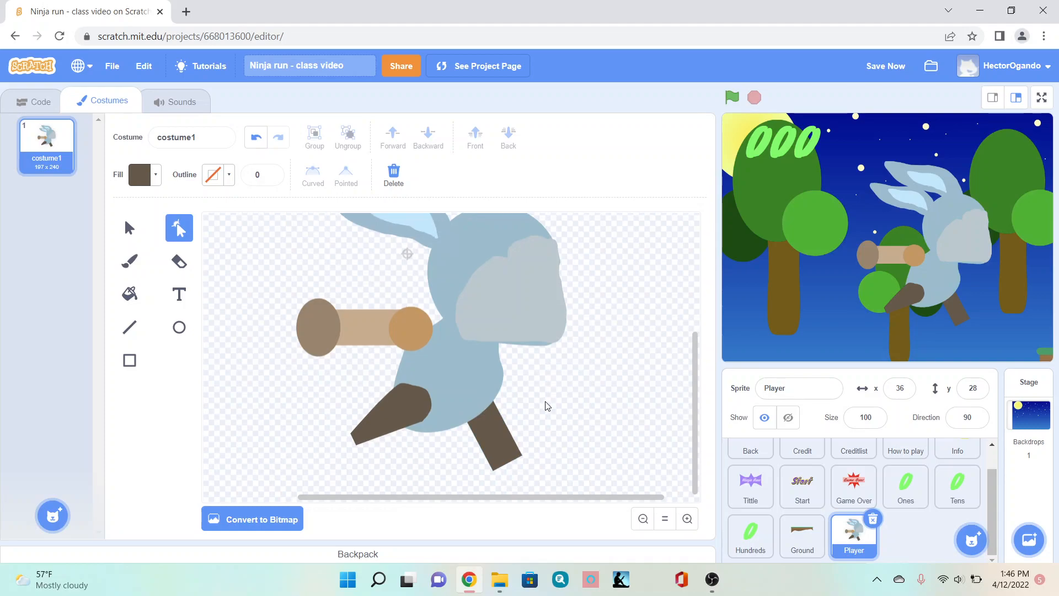
{"action": "scroll", "coordinate": [546, 405], "scroll_direction": "up", "scroll_amount": 1}
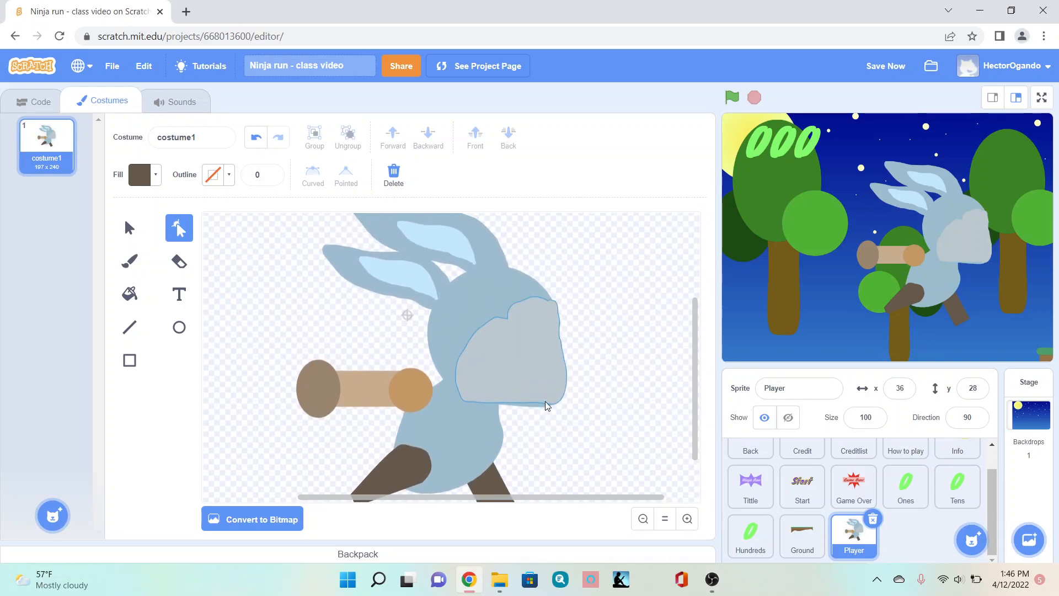
{"action": "scroll", "coordinate": [547, 407], "scroll_direction": "down", "scroll_amount": 1}
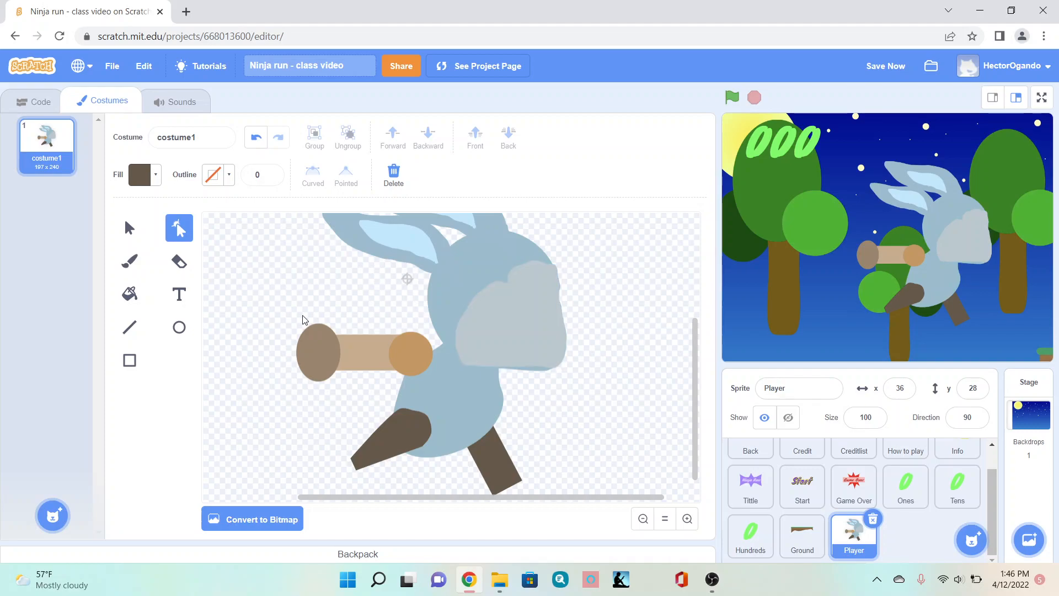
Duplicate costume1 of the Player sprite as a second running frame
{"action": "left_click", "coordinate": [643, 519]}
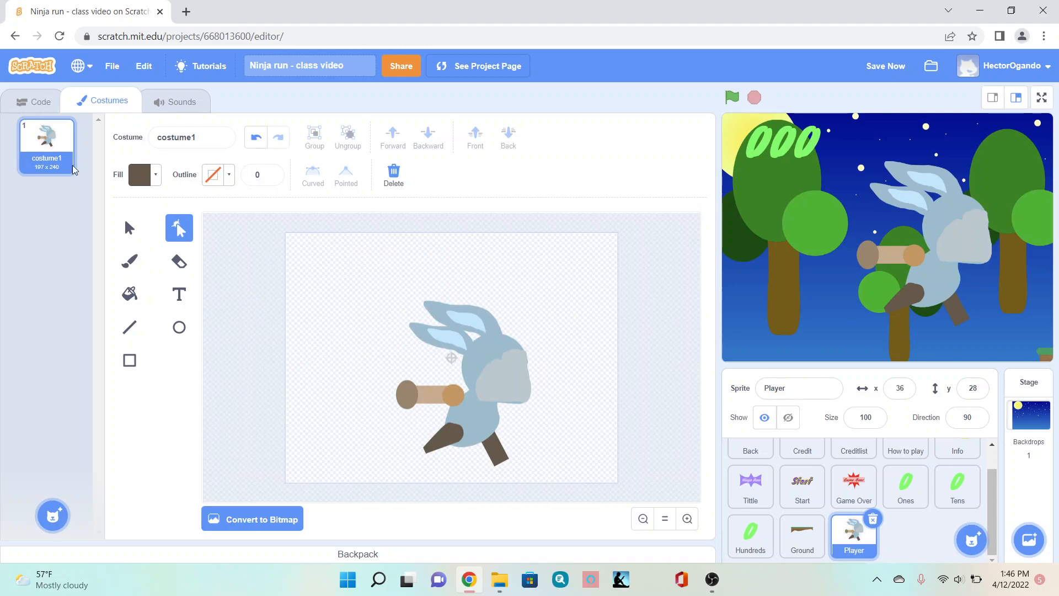
{"action": "right_click", "coordinate": [50, 160]}
{"action": "left_click", "coordinate": [65, 174]}
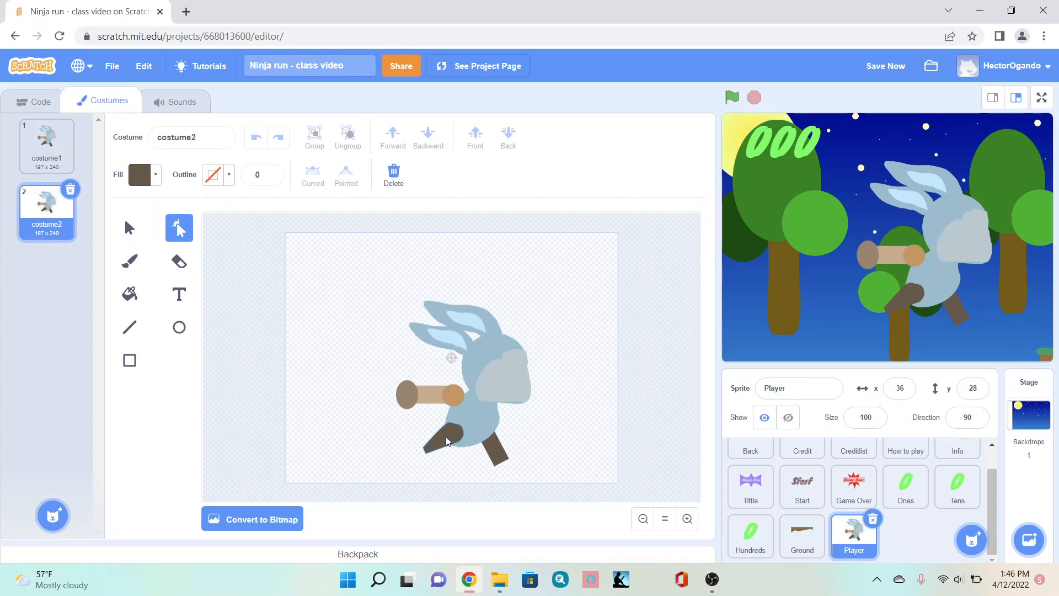
Flip the tapered rear leg horizontally in costume2 and move it forward so it overlaps the top of the front leg
{"action": "left_click", "coordinate": [445, 439]}
{"action": "left_click", "coordinate": [135, 230]}
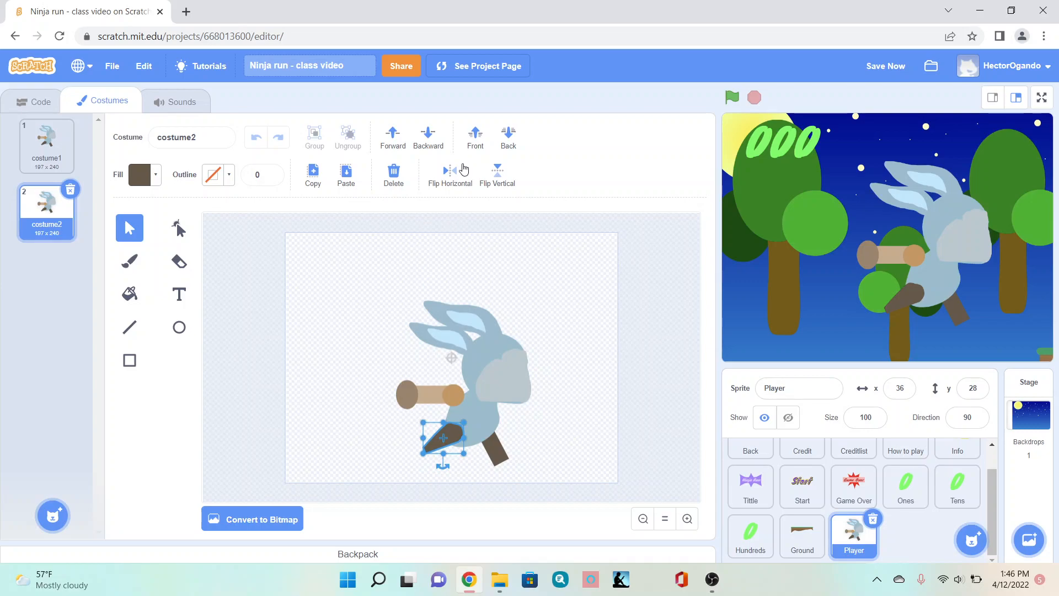
{"action": "left_click", "coordinate": [451, 178]}
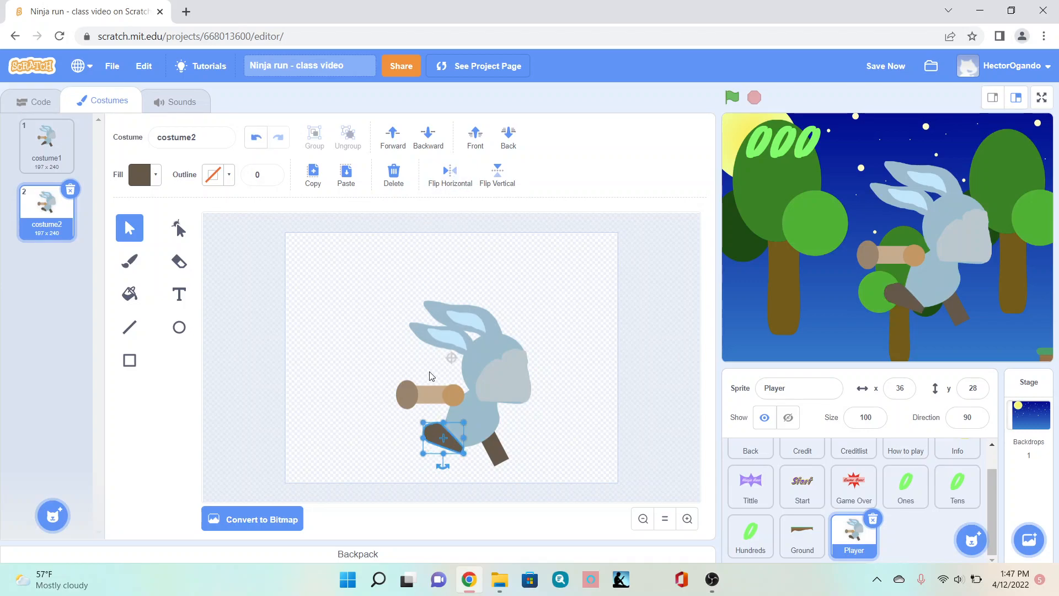
{"action": "left_click_drag", "start_coordinate": [447, 431], "coordinate": [472, 436]}
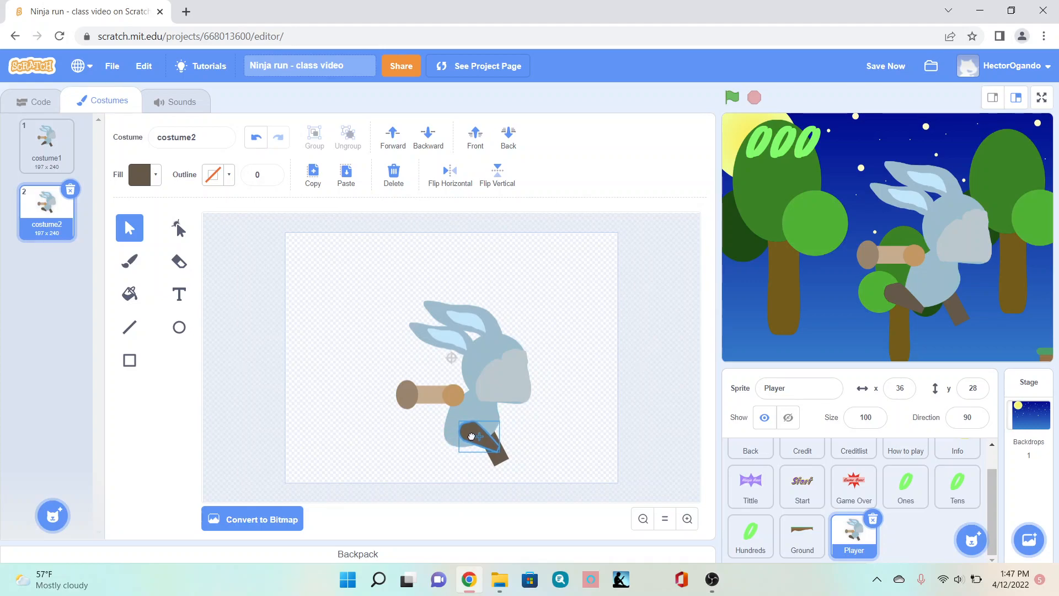
Rotate the straight leg in costume2 to nearly vertical and move it back beneath the tapered leg
{"action": "left_click", "coordinate": [494, 458]}
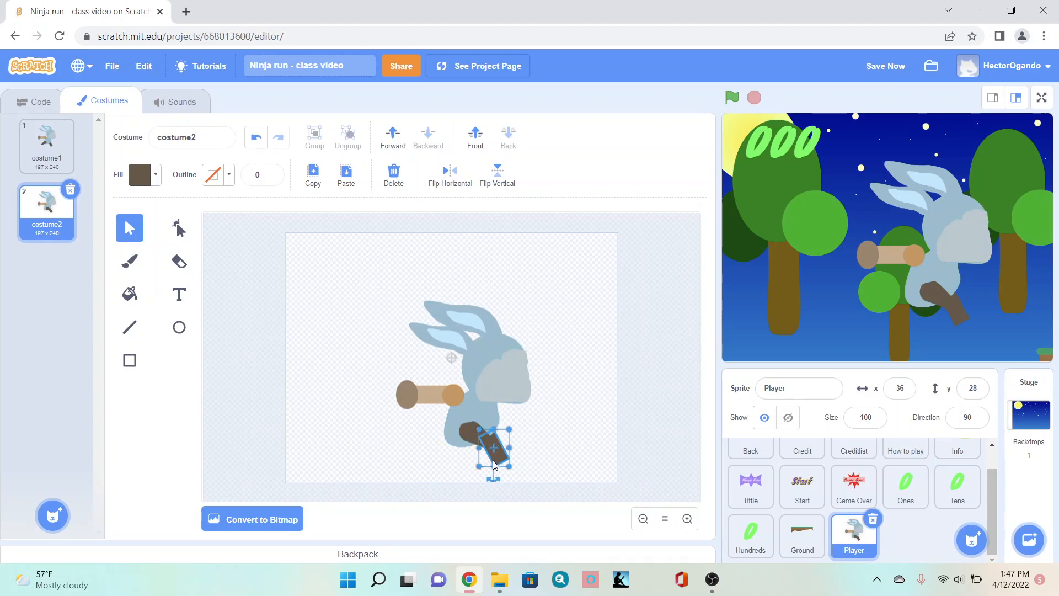
{"action": "left_click", "coordinate": [494, 487]}
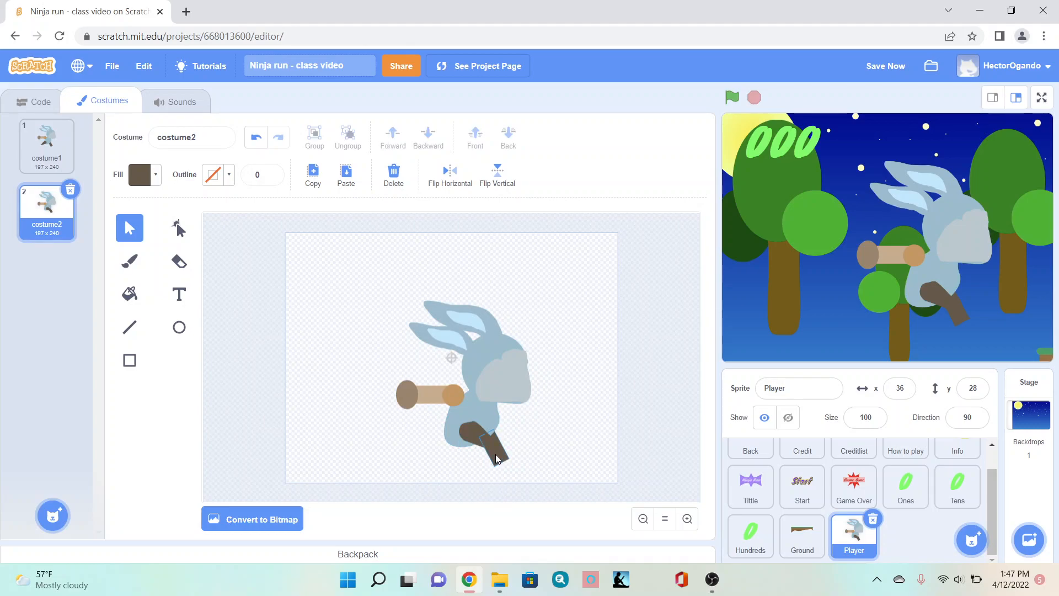
{"action": "left_click", "coordinate": [498, 456]}
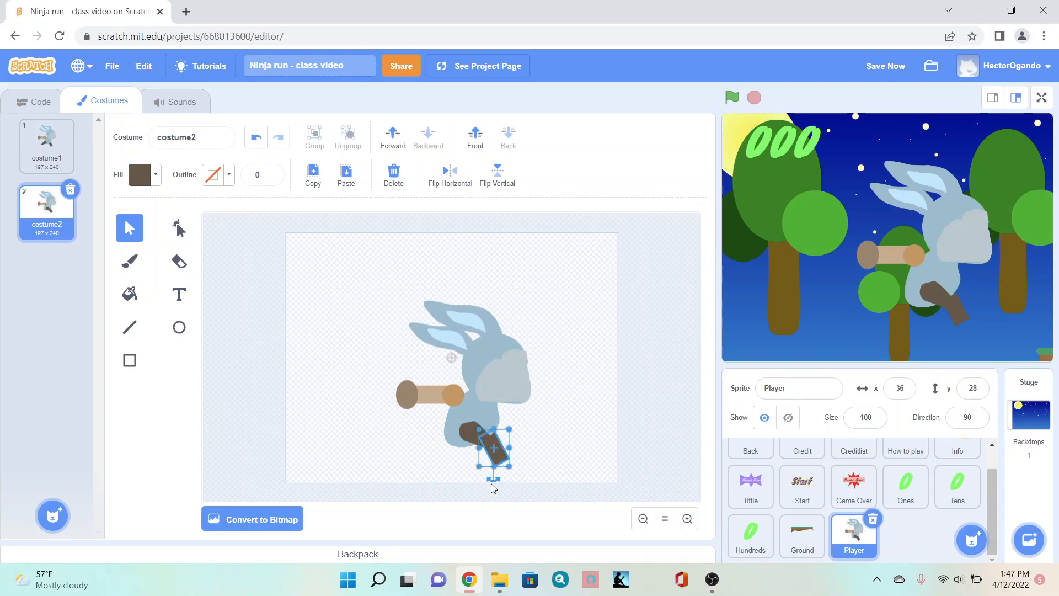
{"action": "mouse_move", "coordinate": [491, 479]}
{"action": "left_mouse_down"}
{"action": "mouse_move", "coordinate": [480, 480]}
{"action": "mouse_move", "coordinate": [495, 462]}
{"action": "mouse_move", "coordinate": [479, 466]}
{"action": "left_mouse_up"}
{"action": "left_click", "coordinate": [511, 478]}
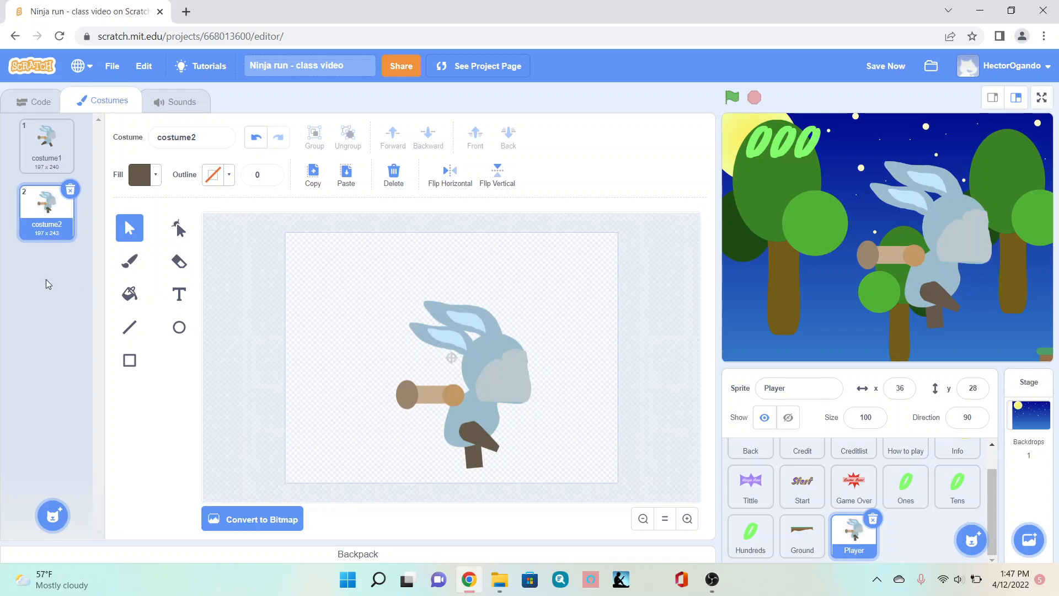
Duplicate costume2 as a third running frame and spread its legs, tilting the straight leg backward and shifting the tapered leg slightly forward
{"action": "right_click", "coordinate": [32, 221]}
{"action": "left_click", "coordinate": [47, 232]}
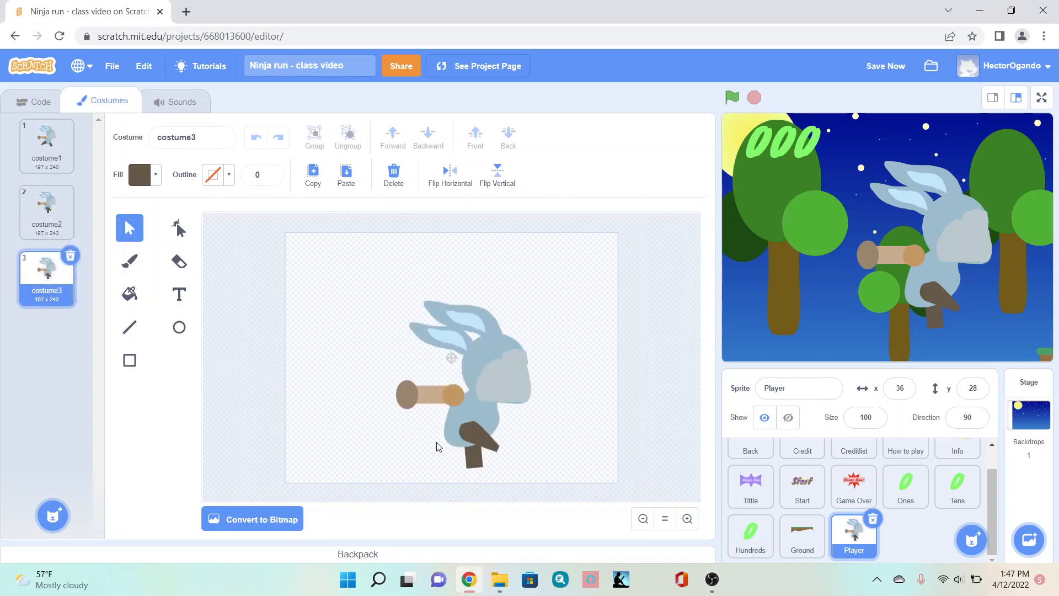
{"action": "left_click", "coordinate": [493, 444]}
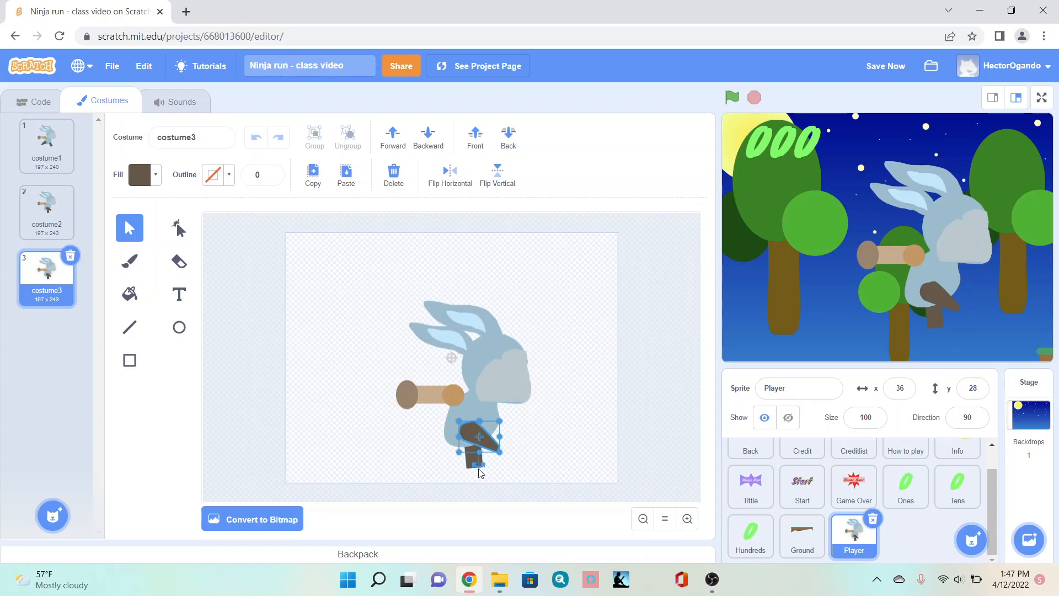
{"action": "left_click", "coordinate": [473, 459]}
{"action": "left_click_drag", "start_coordinate": [473, 482], "coordinate": [455, 464]}
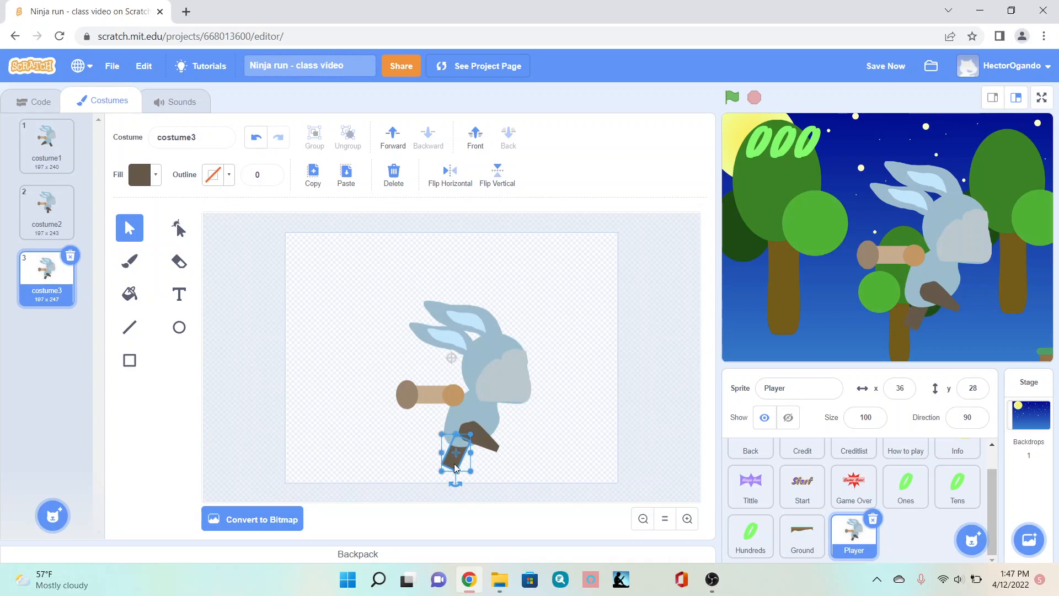
{"action": "left_click", "coordinate": [475, 440]}
{"action": "left_click_drag", "start_coordinate": [475, 440], "coordinate": [485, 444]}
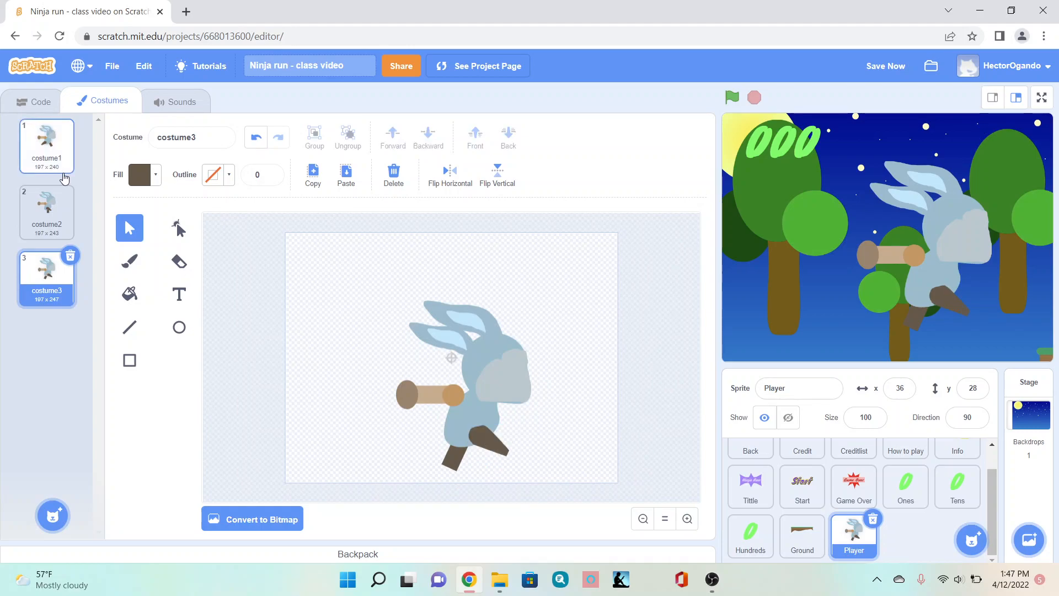
View costume1, costume2 and costume3 in sequence to compare the running poses
{"action": "left_click", "coordinate": [47, 152]}
{"action": "left_click", "coordinate": [47, 232]}
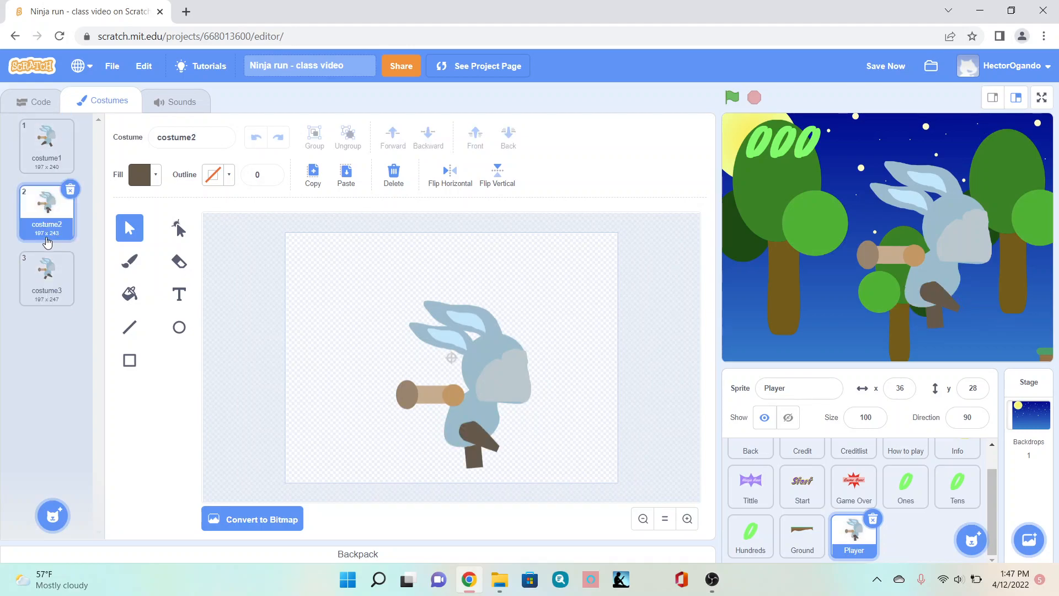
{"action": "left_click", "coordinate": [49, 295]}
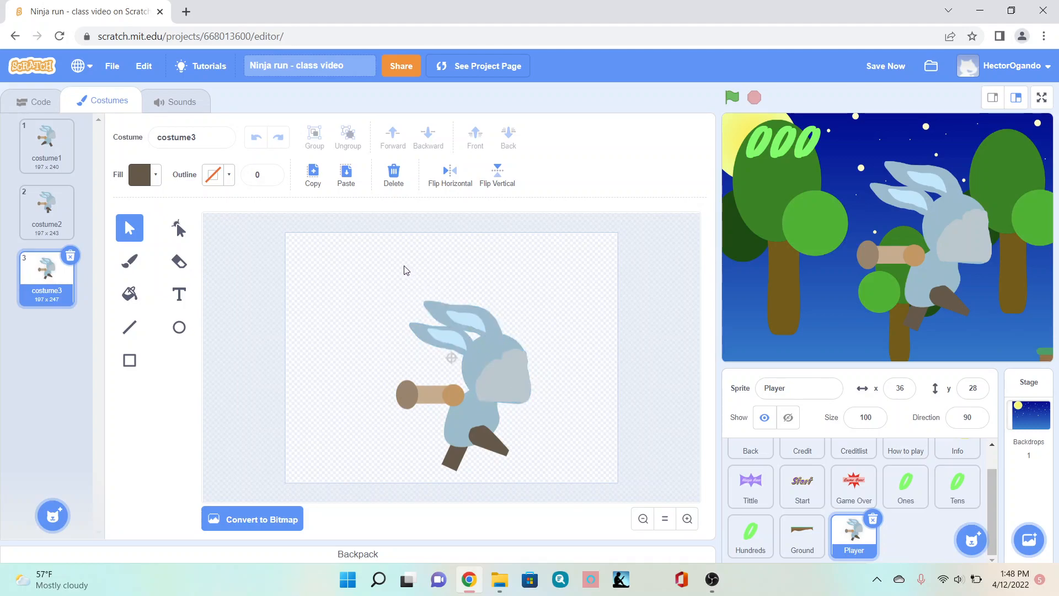
Group the rabbit's head and ears in costume3 and tilt the group slightly counterclockwise so the ears lean lower behind the head
{"action": "left_click_drag", "start_coordinate": [467, 329], "coordinate": [543, 365]}
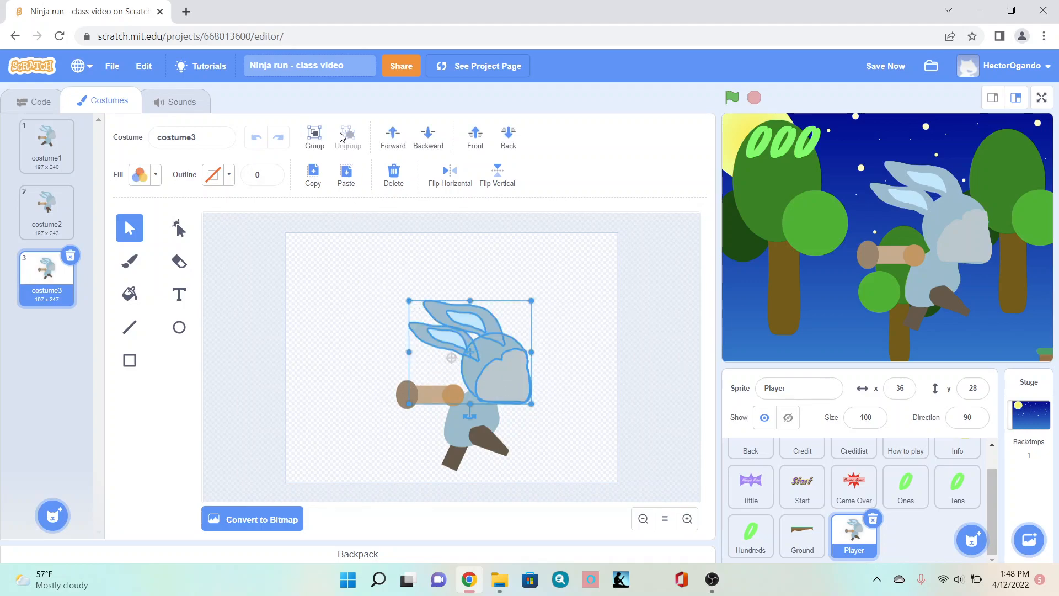
{"action": "left_click", "coordinate": [314, 134]}
{"action": "left_click", "coordinate": [317, 289]}
{"action": "left_click", "coordinate": [509, 382]}
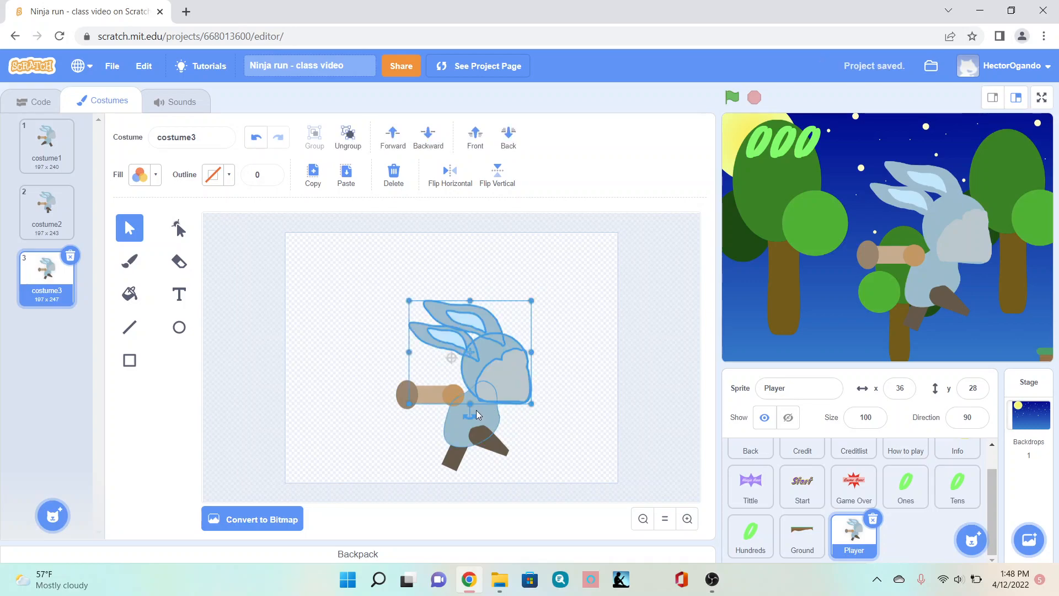
{"action": "mouse_move", "coordinate": [471, 414]}
{"action": "left_mouse_down"}
{"action": "mouse_move", "coordinate": [462, 412]}
{"action": "mouse_move", "coordinate": [477, 407]}
{"action": "left_mouse_up"}
{"action": "left_click", "coordinate": [341, 345]}
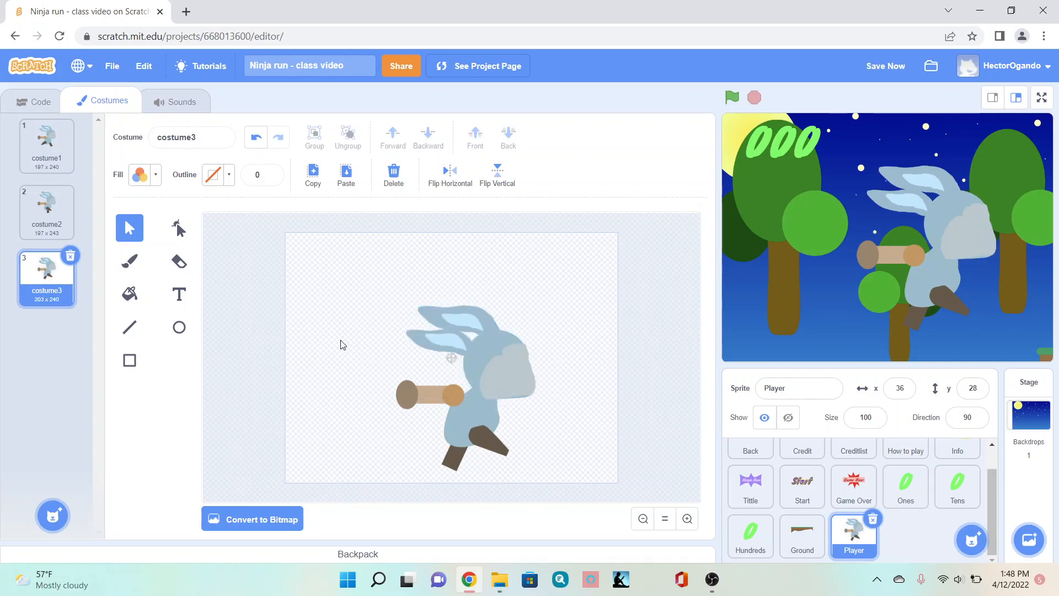